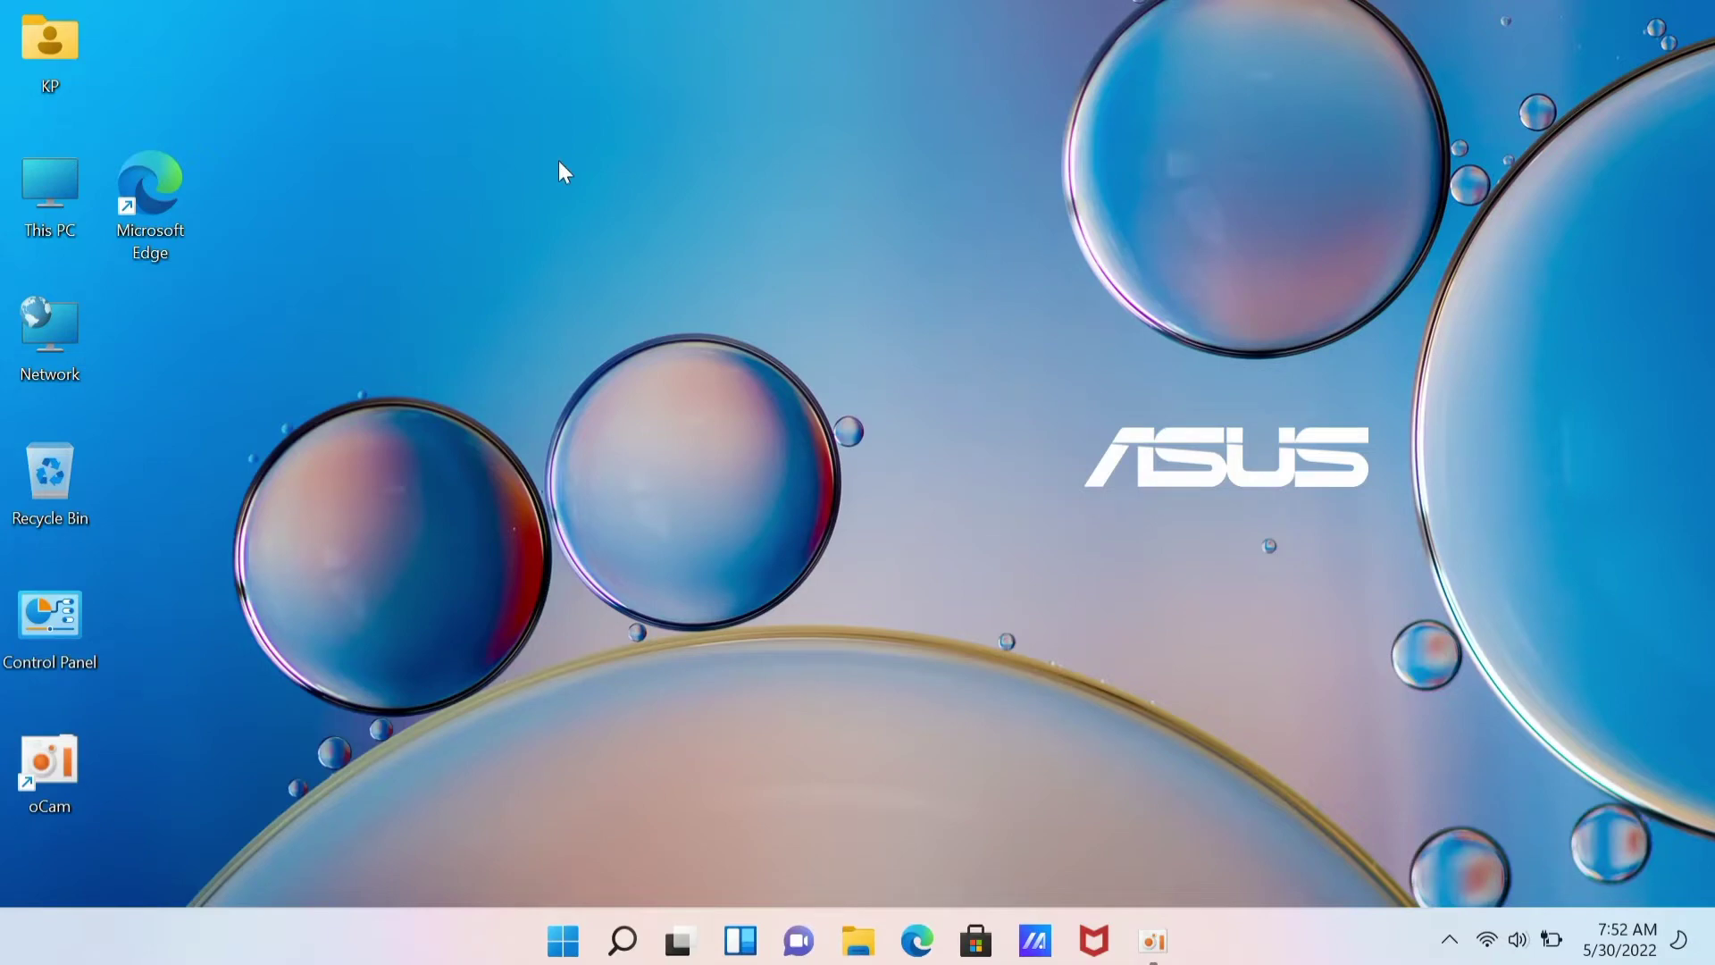
Turn on automatic arrangement of the desktop icons.
right_click(448, 181)
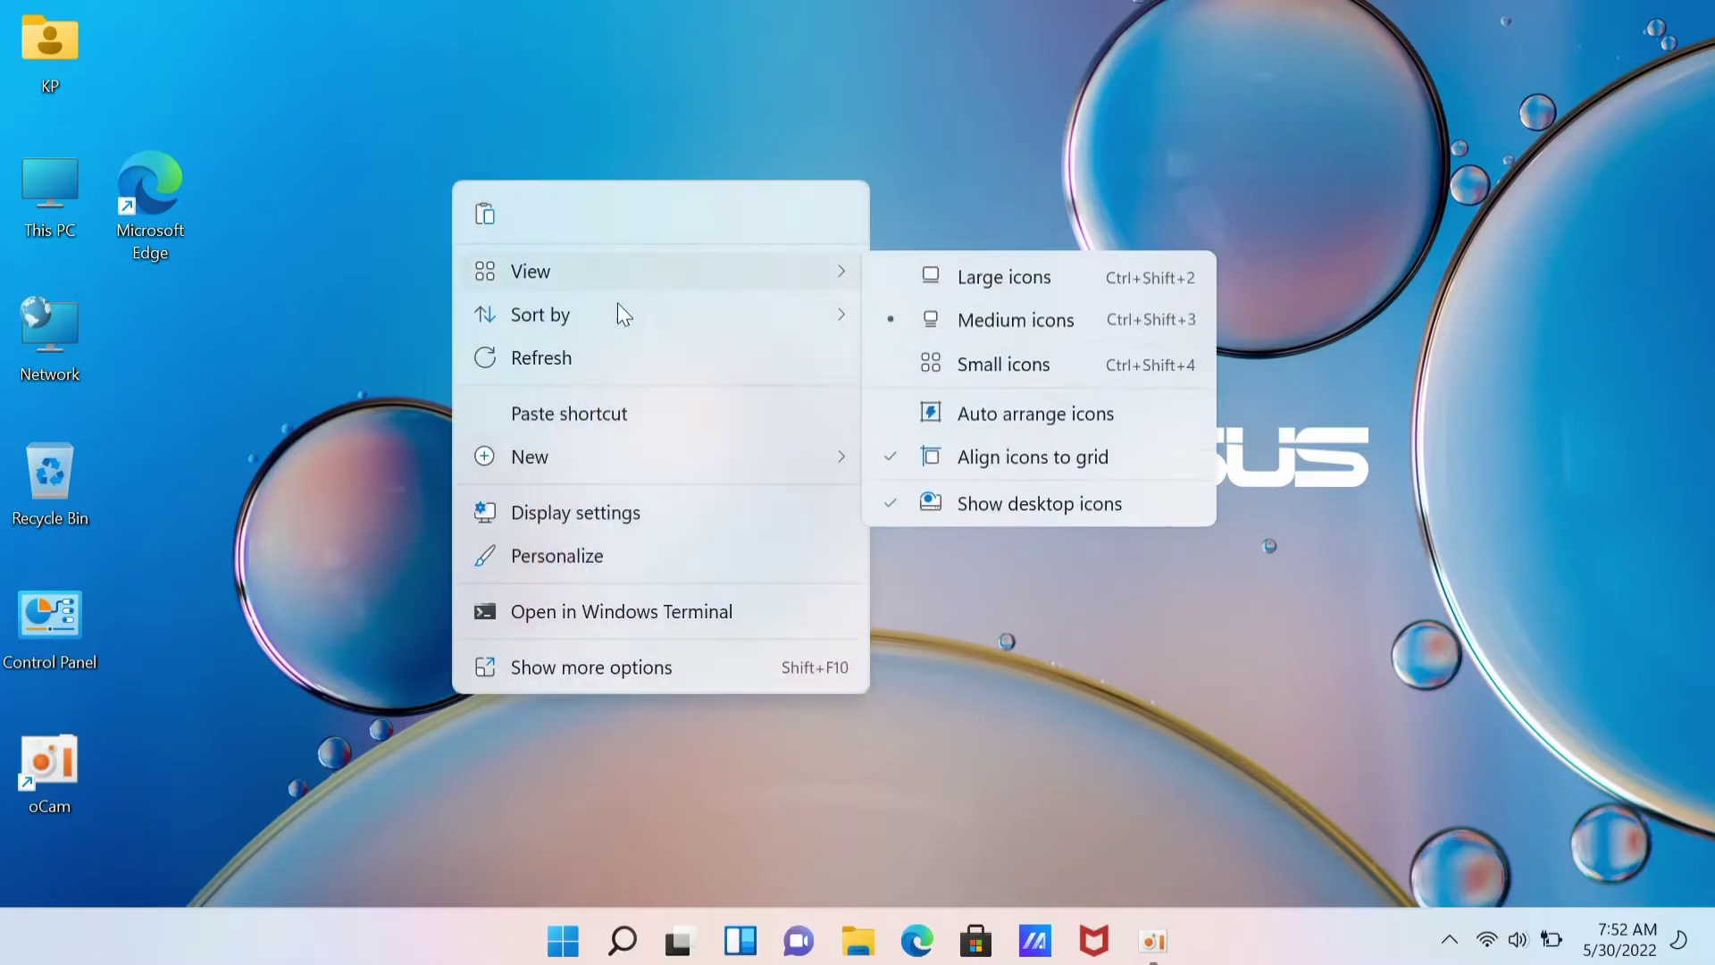
left_click(1128, 431)
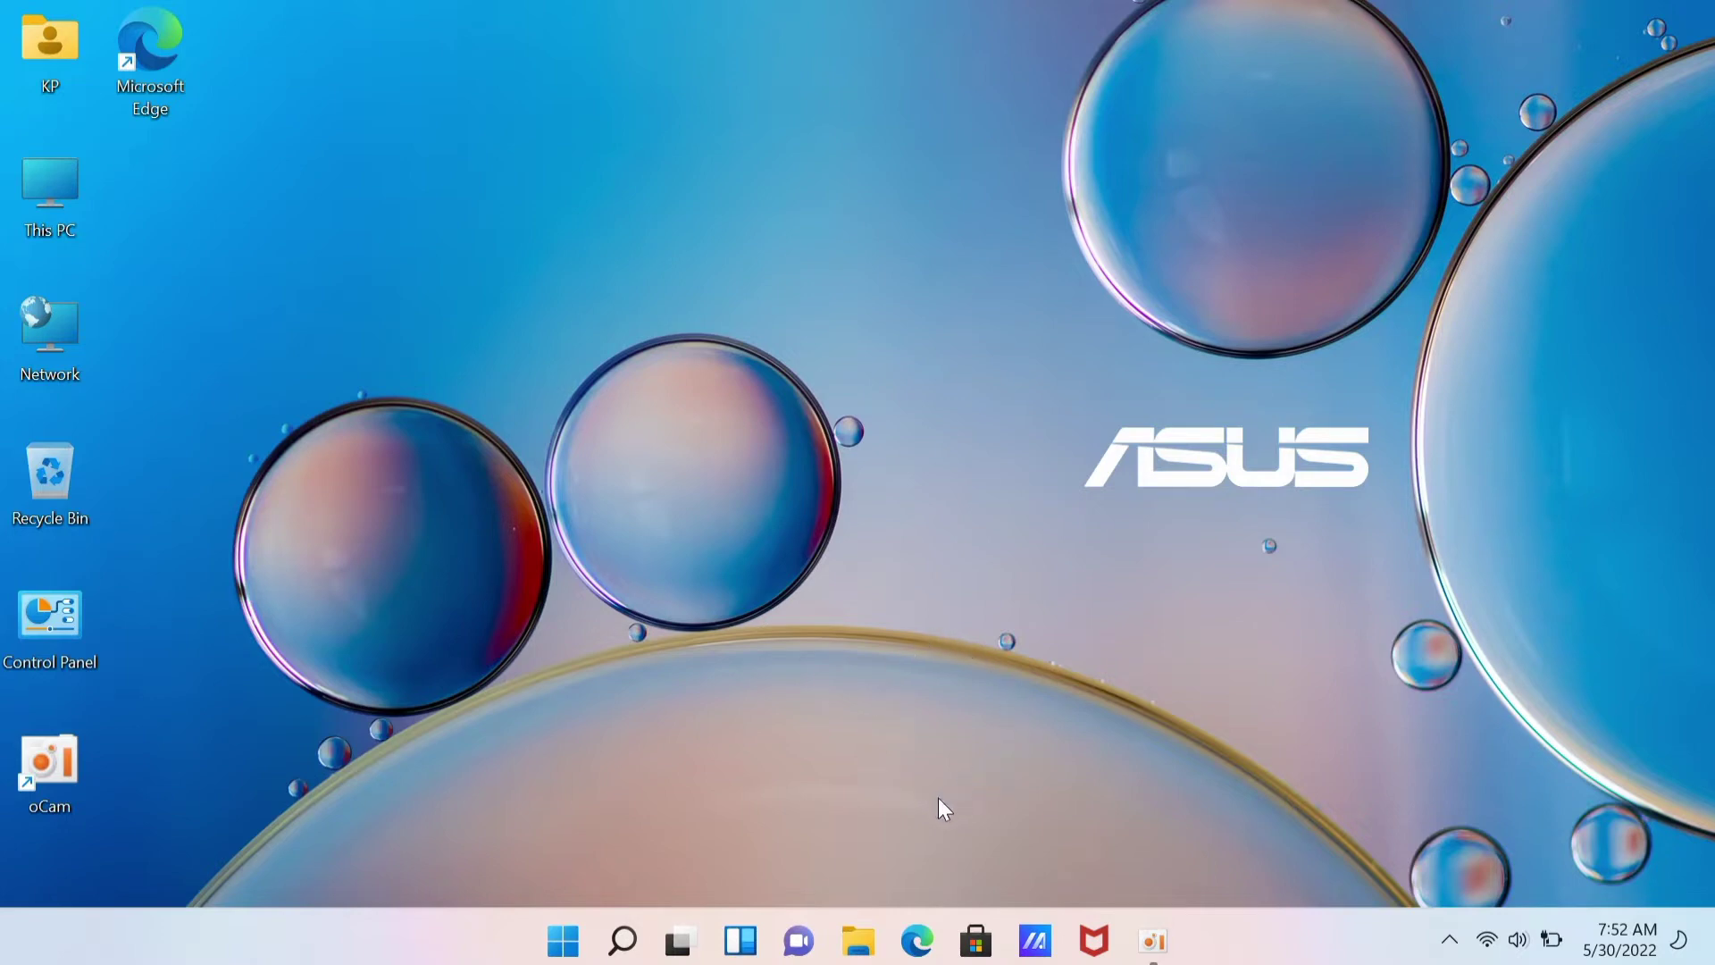
Launch gSetup from the Adobe Acrobat XI folder on the ADATA UFD (D:) drive with English (United States) as installation language.
left_click(858, 941)
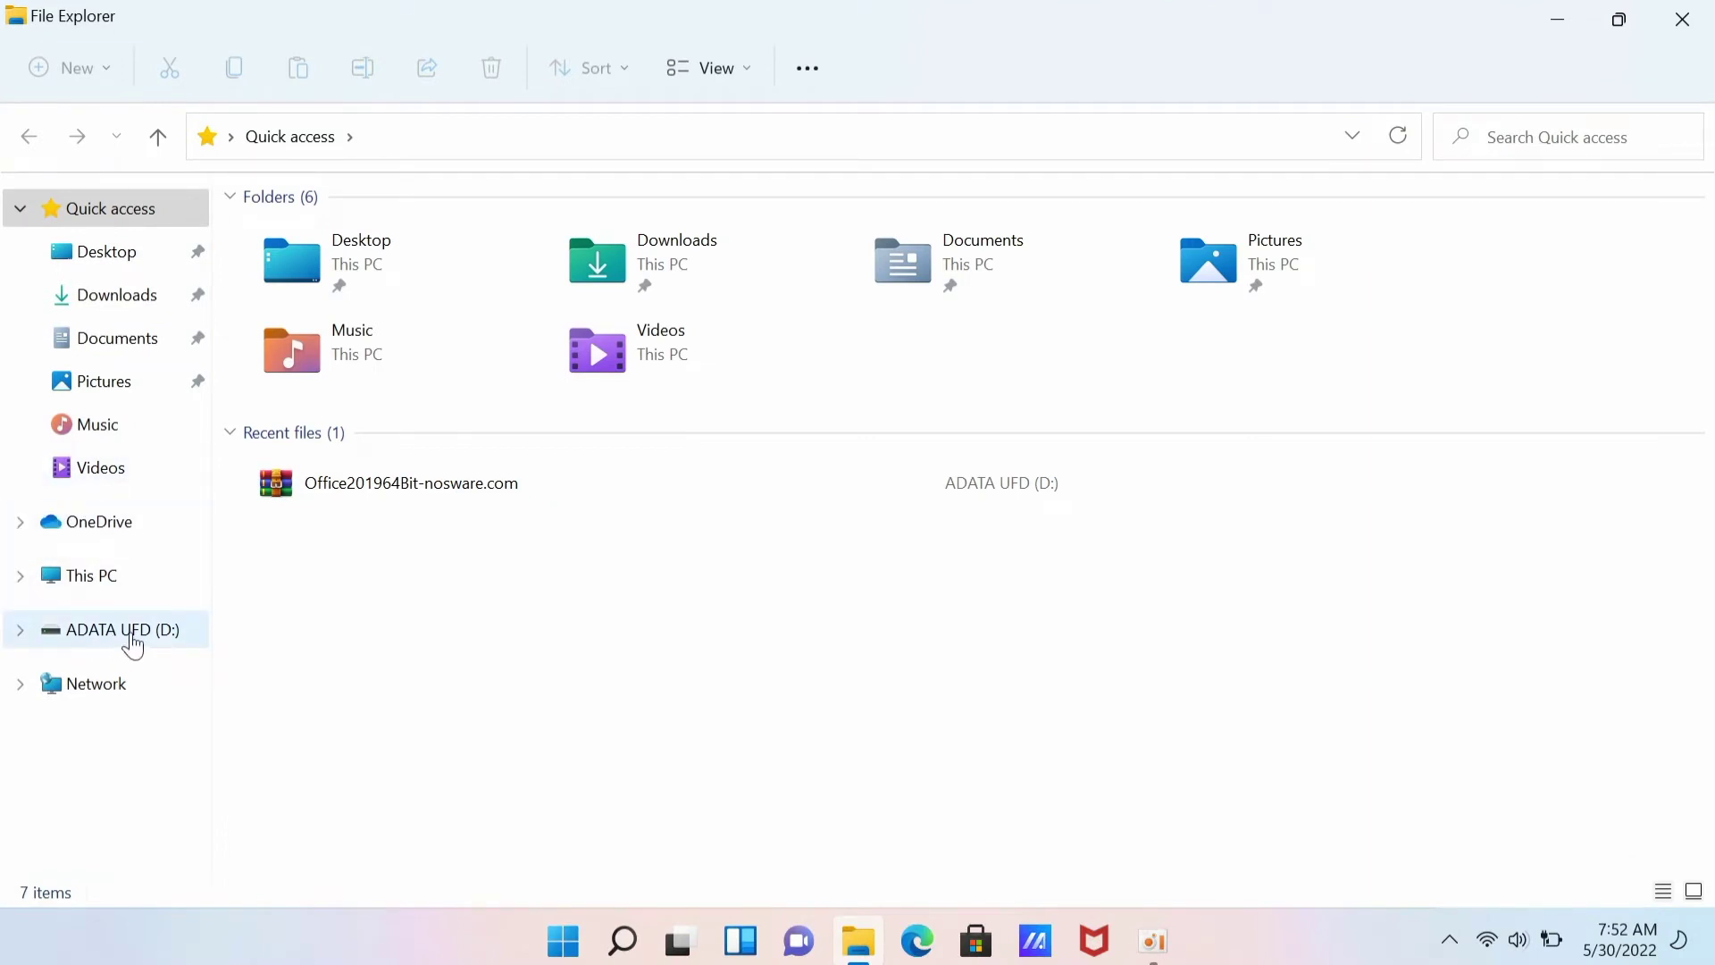
left_click(131, 631)
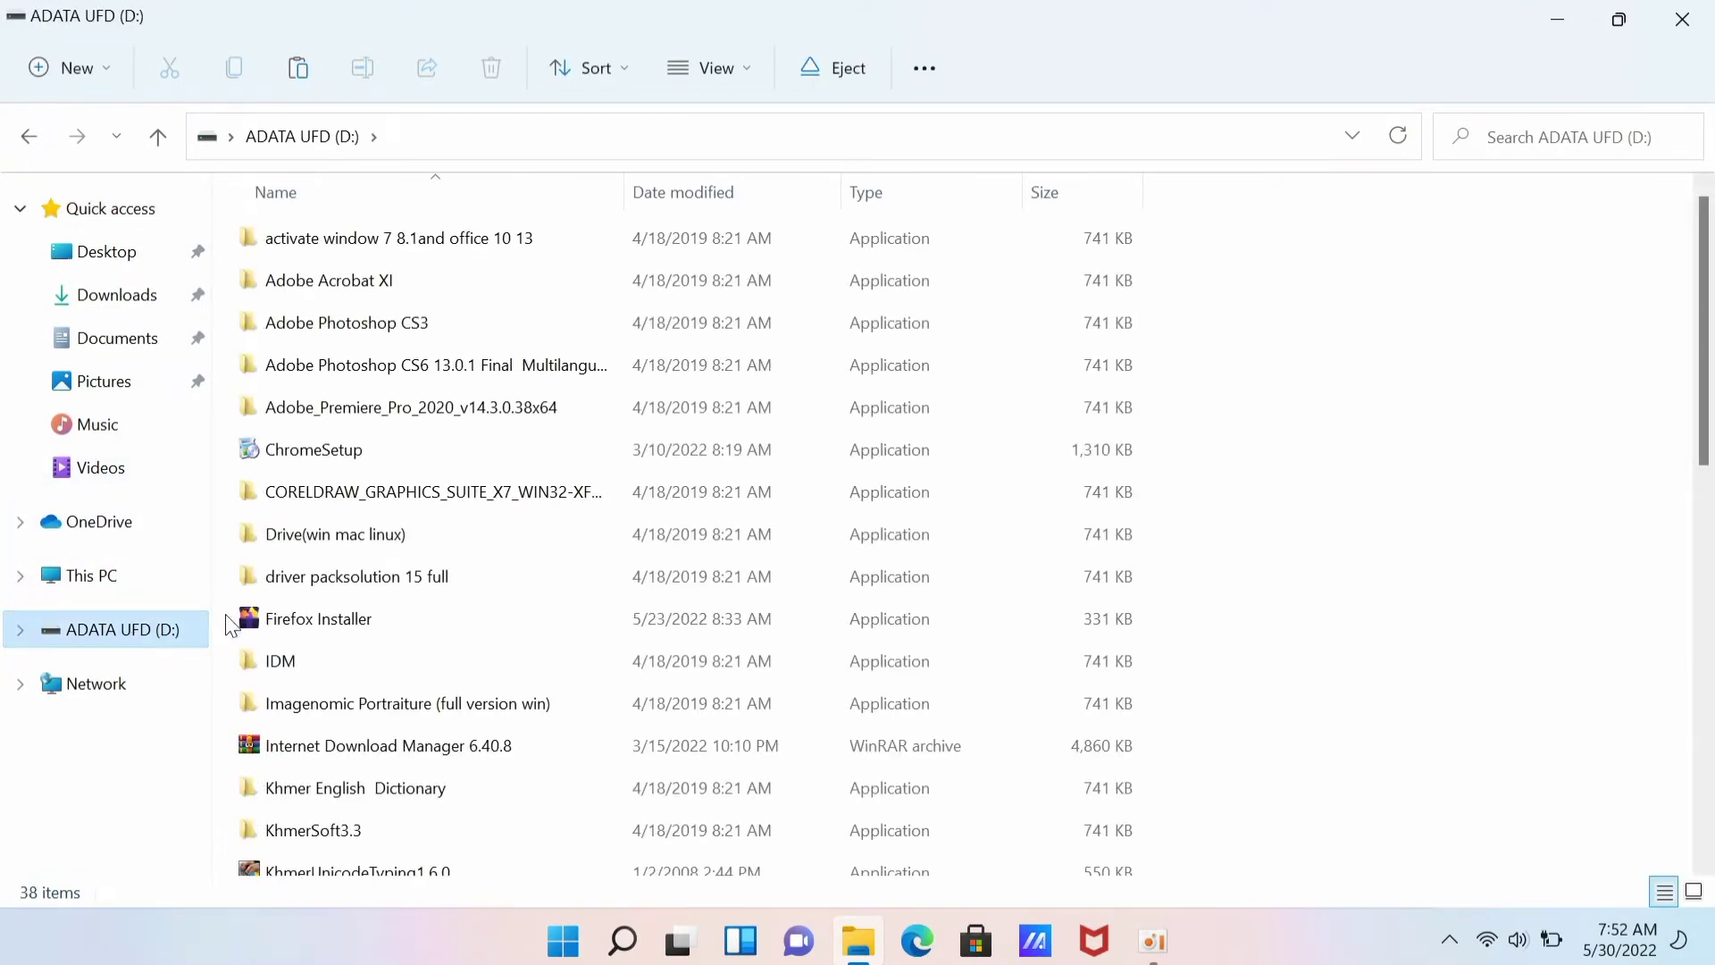
double_click(328, 282)
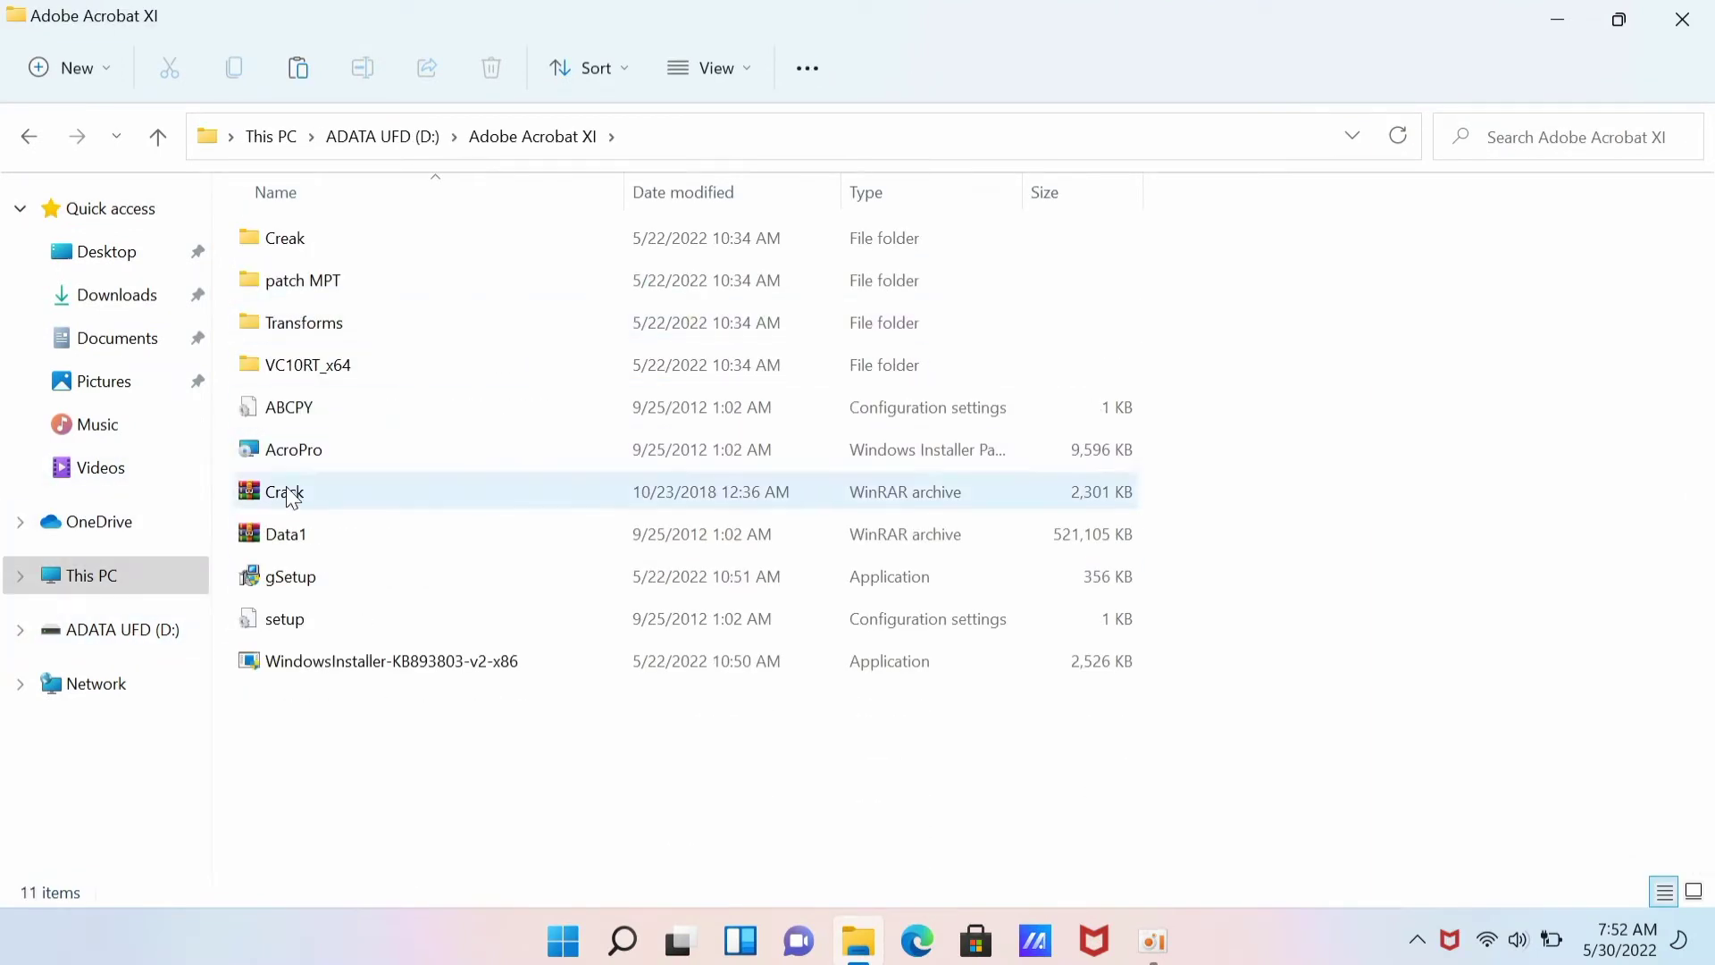
left_click(404, 586)
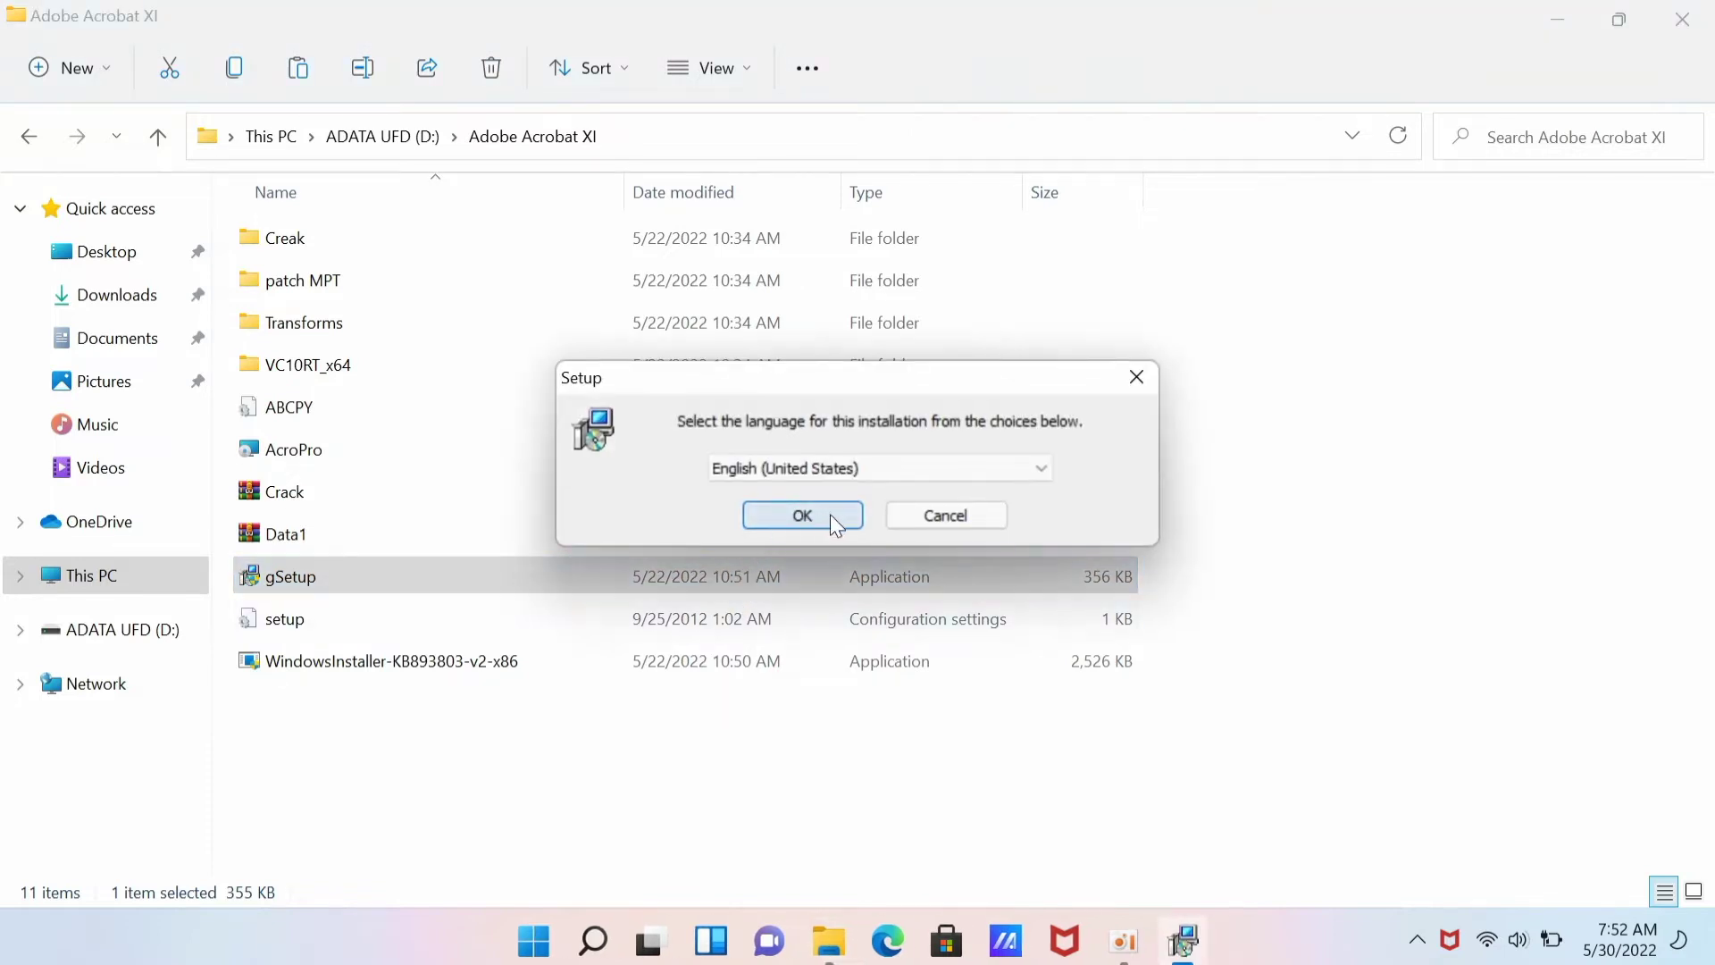
left_click(791, 518)
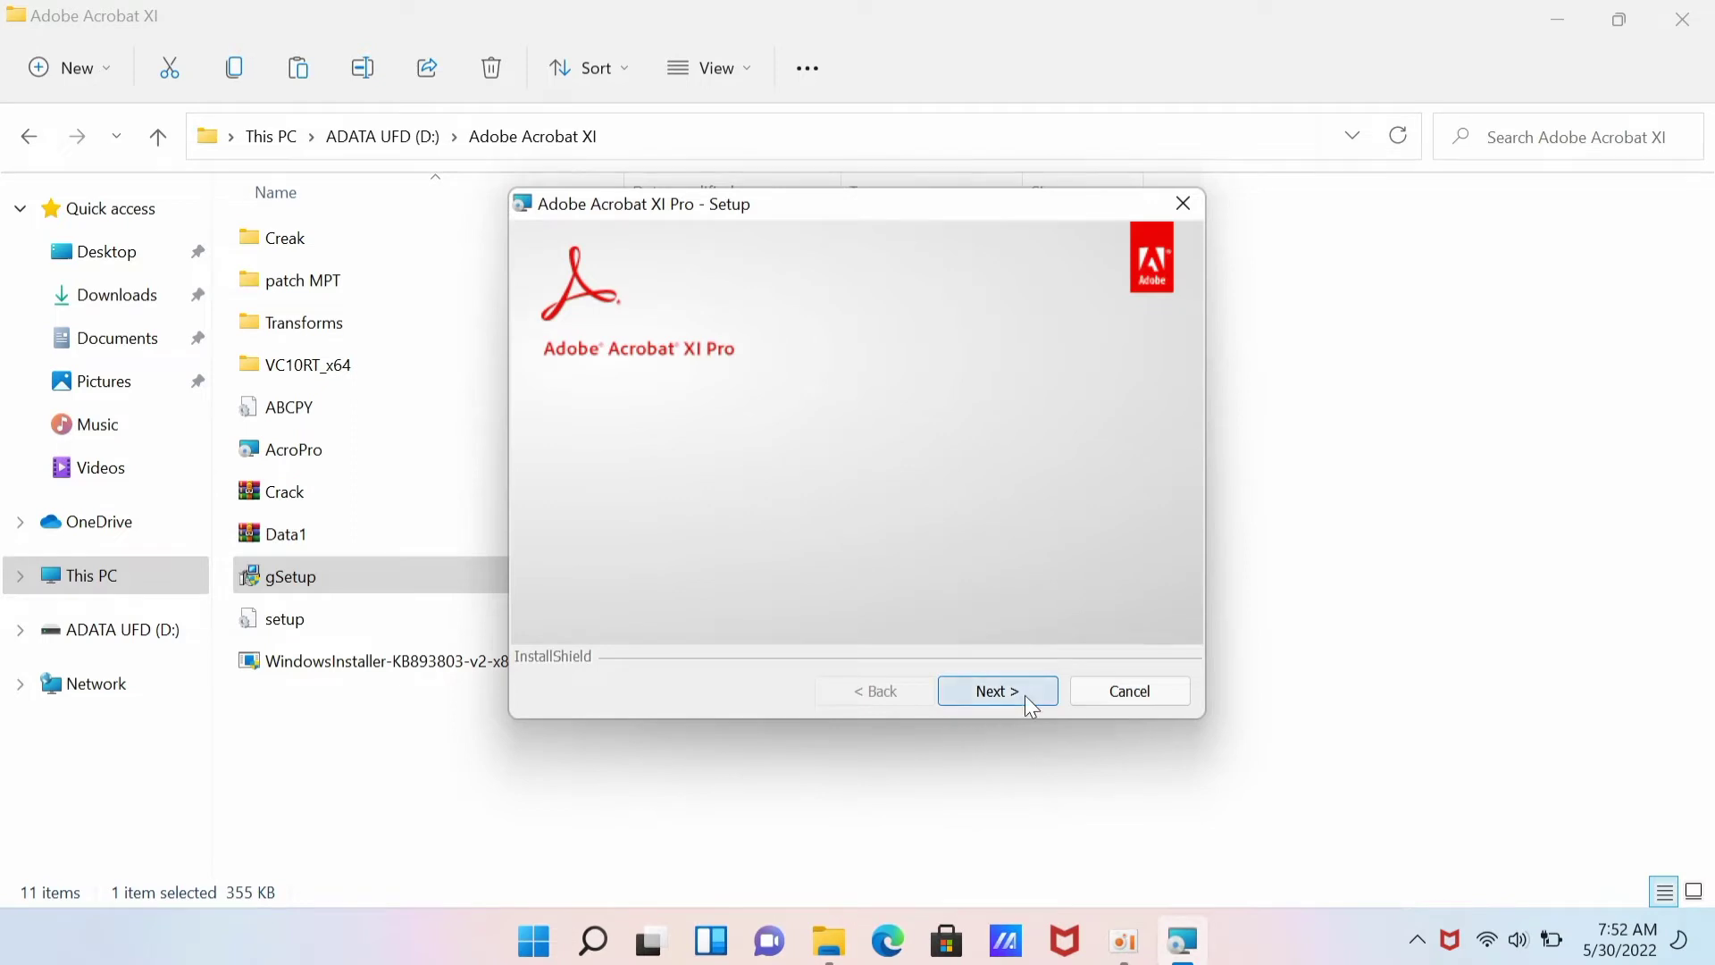
Proceed through setup with Adobe Acrobat as the default PDF viewer and the trial or subscription option selected.
left_click_drag(828, 206, 844, 122)
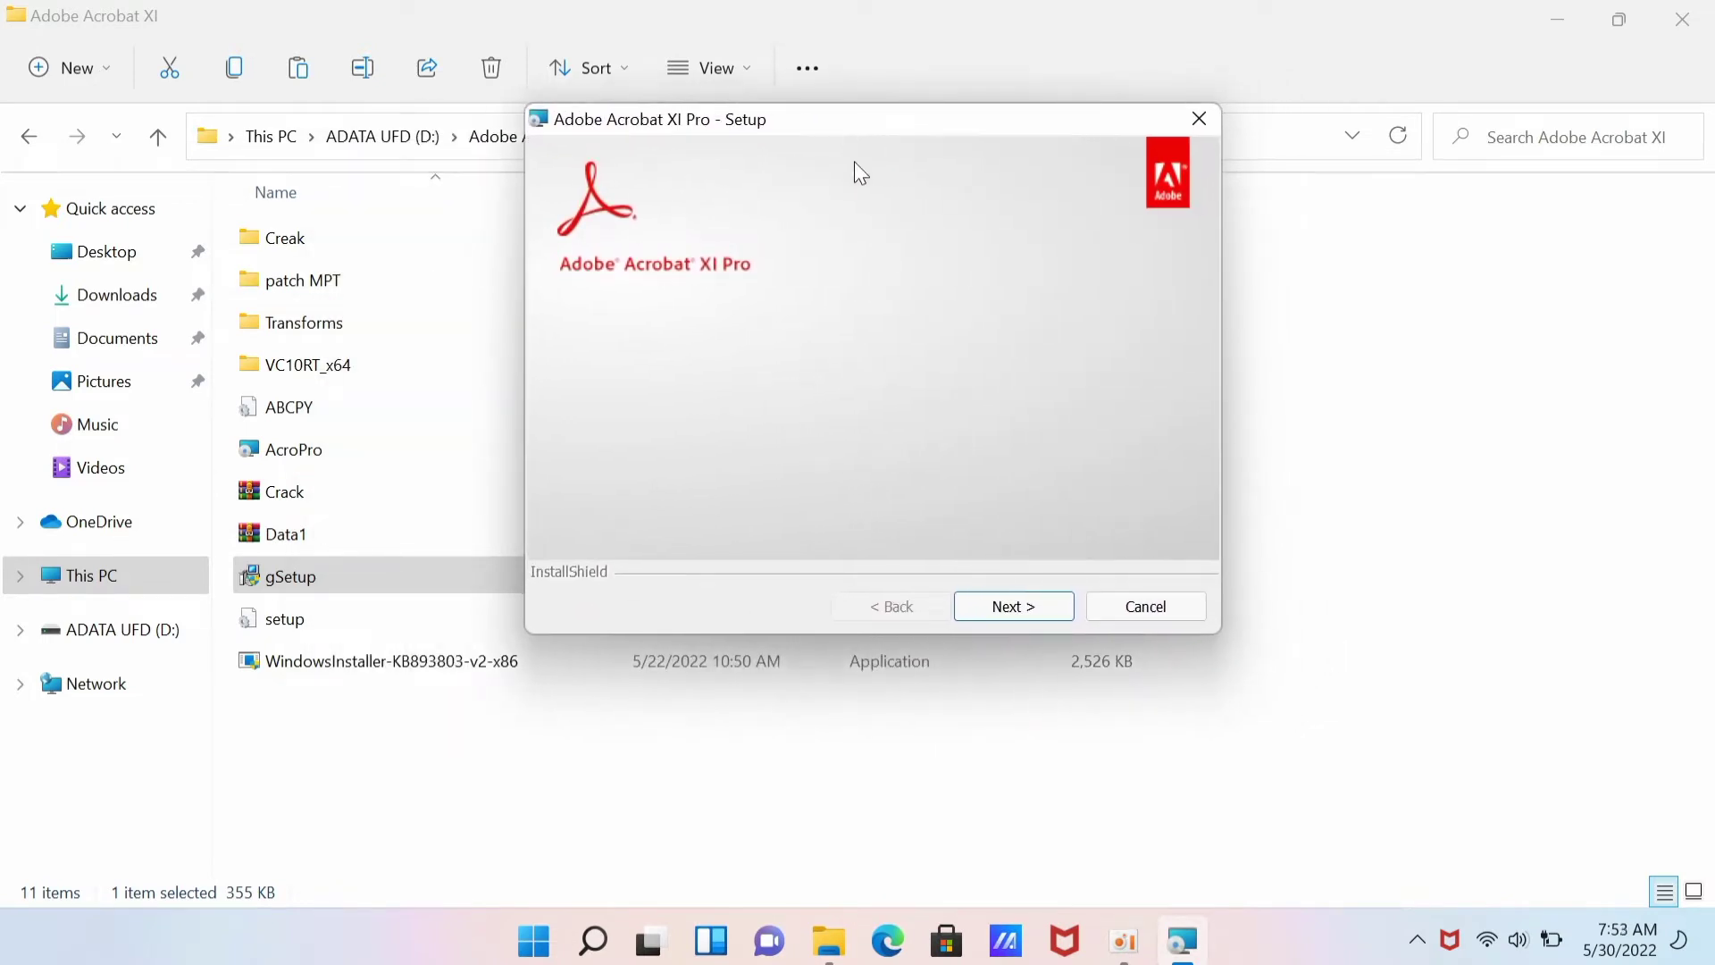
left_click(1032, 603)
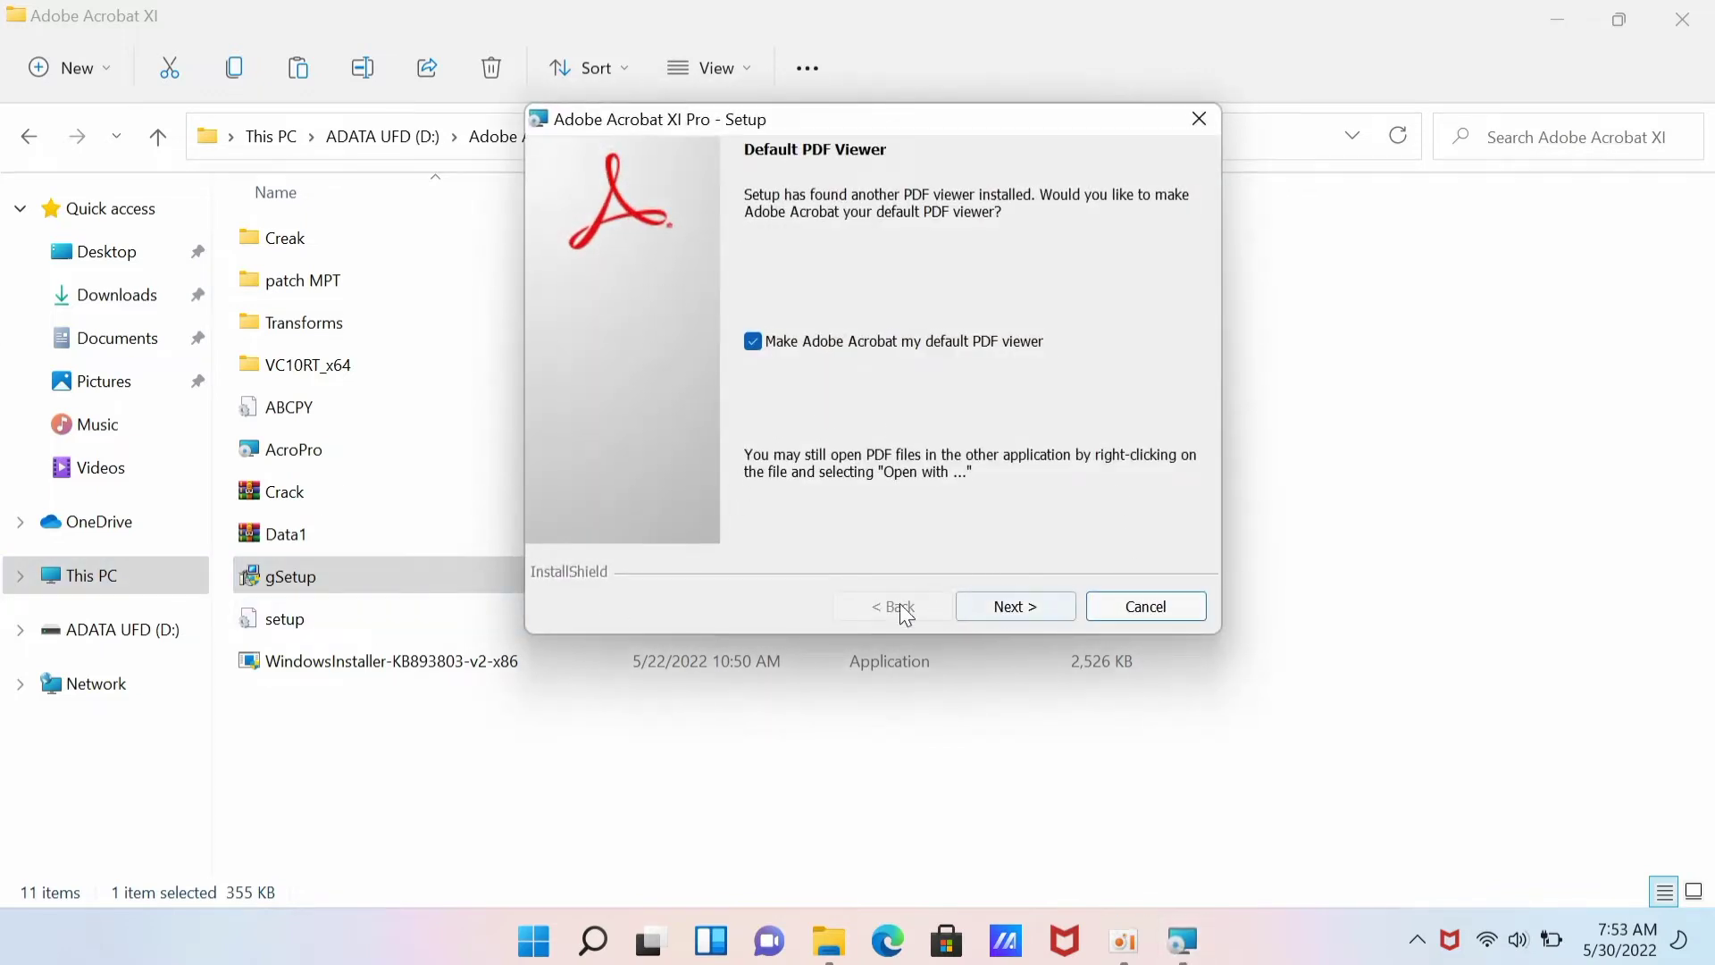
left_click(1048, 603)
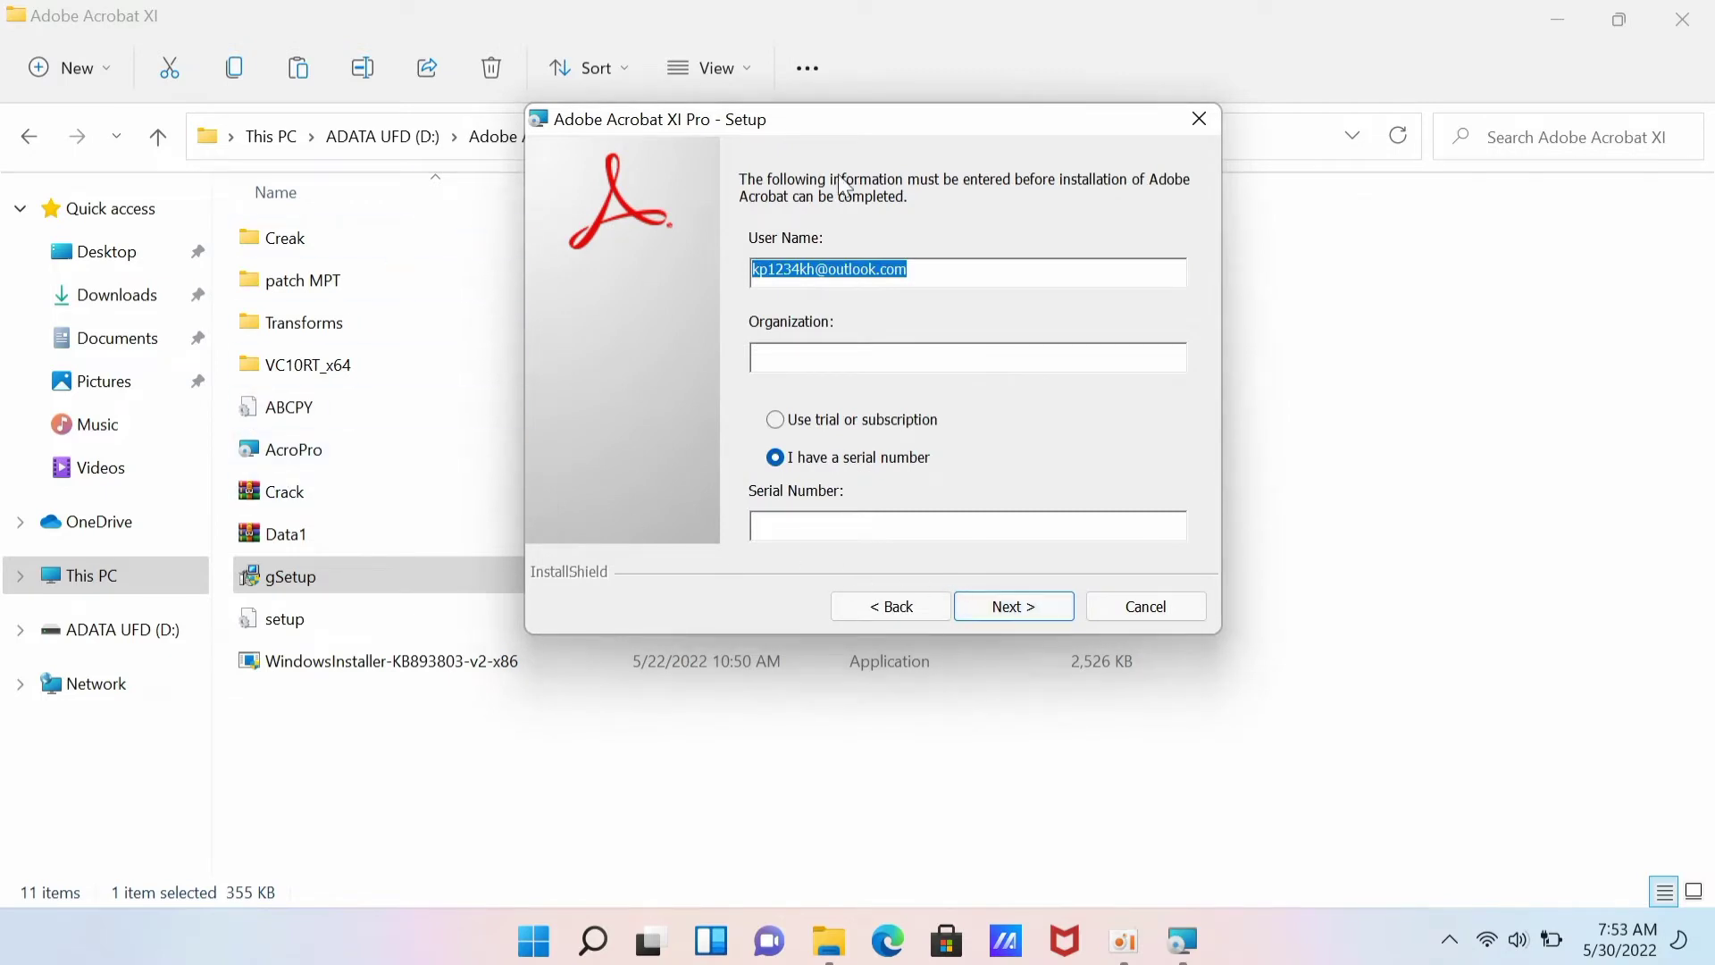
left_click_drag(914, 115, 901, 121)
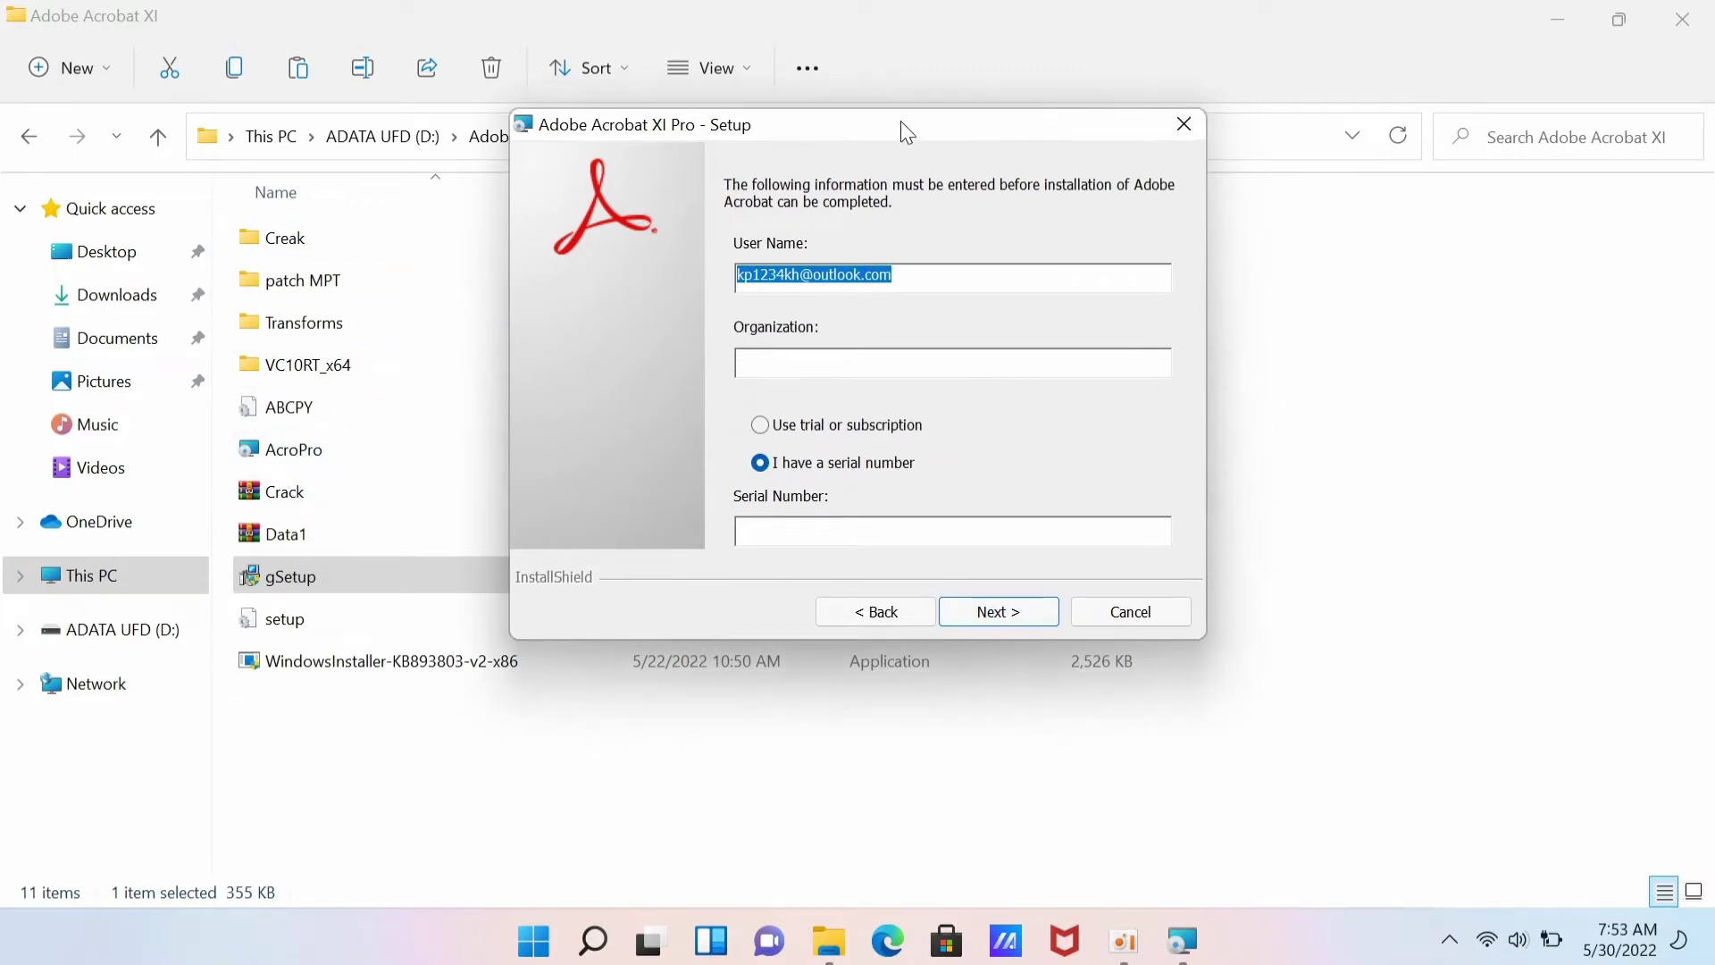
left_click(766, 425)
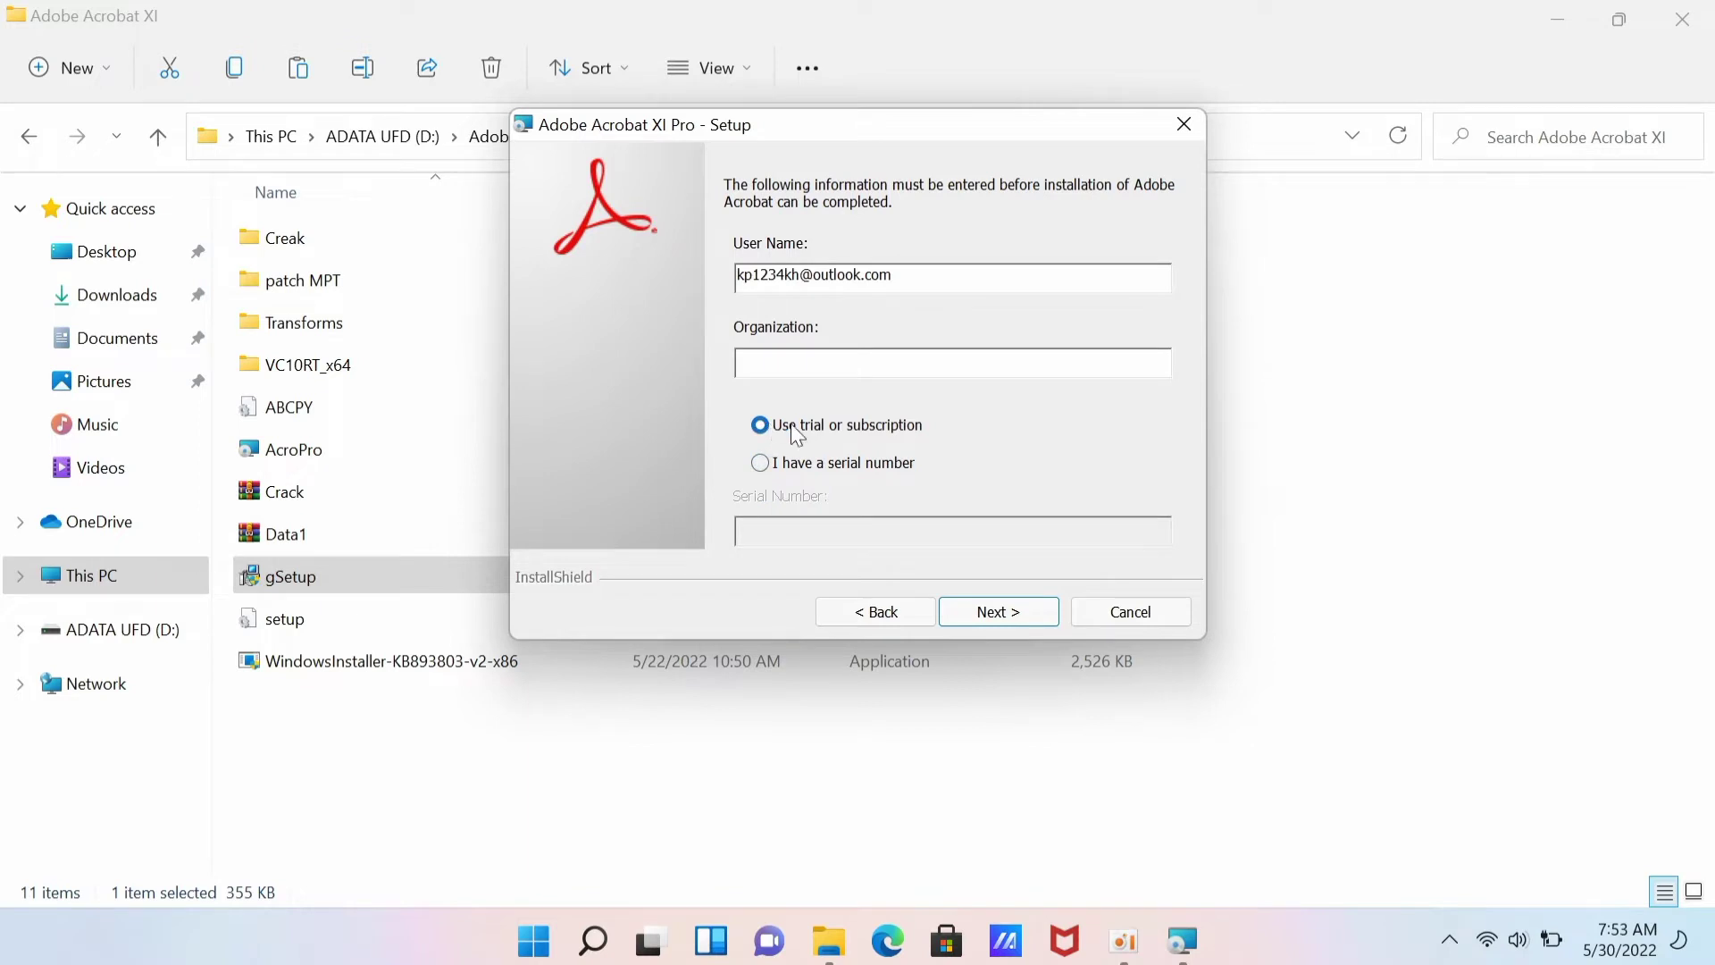
left_click(994, 622)
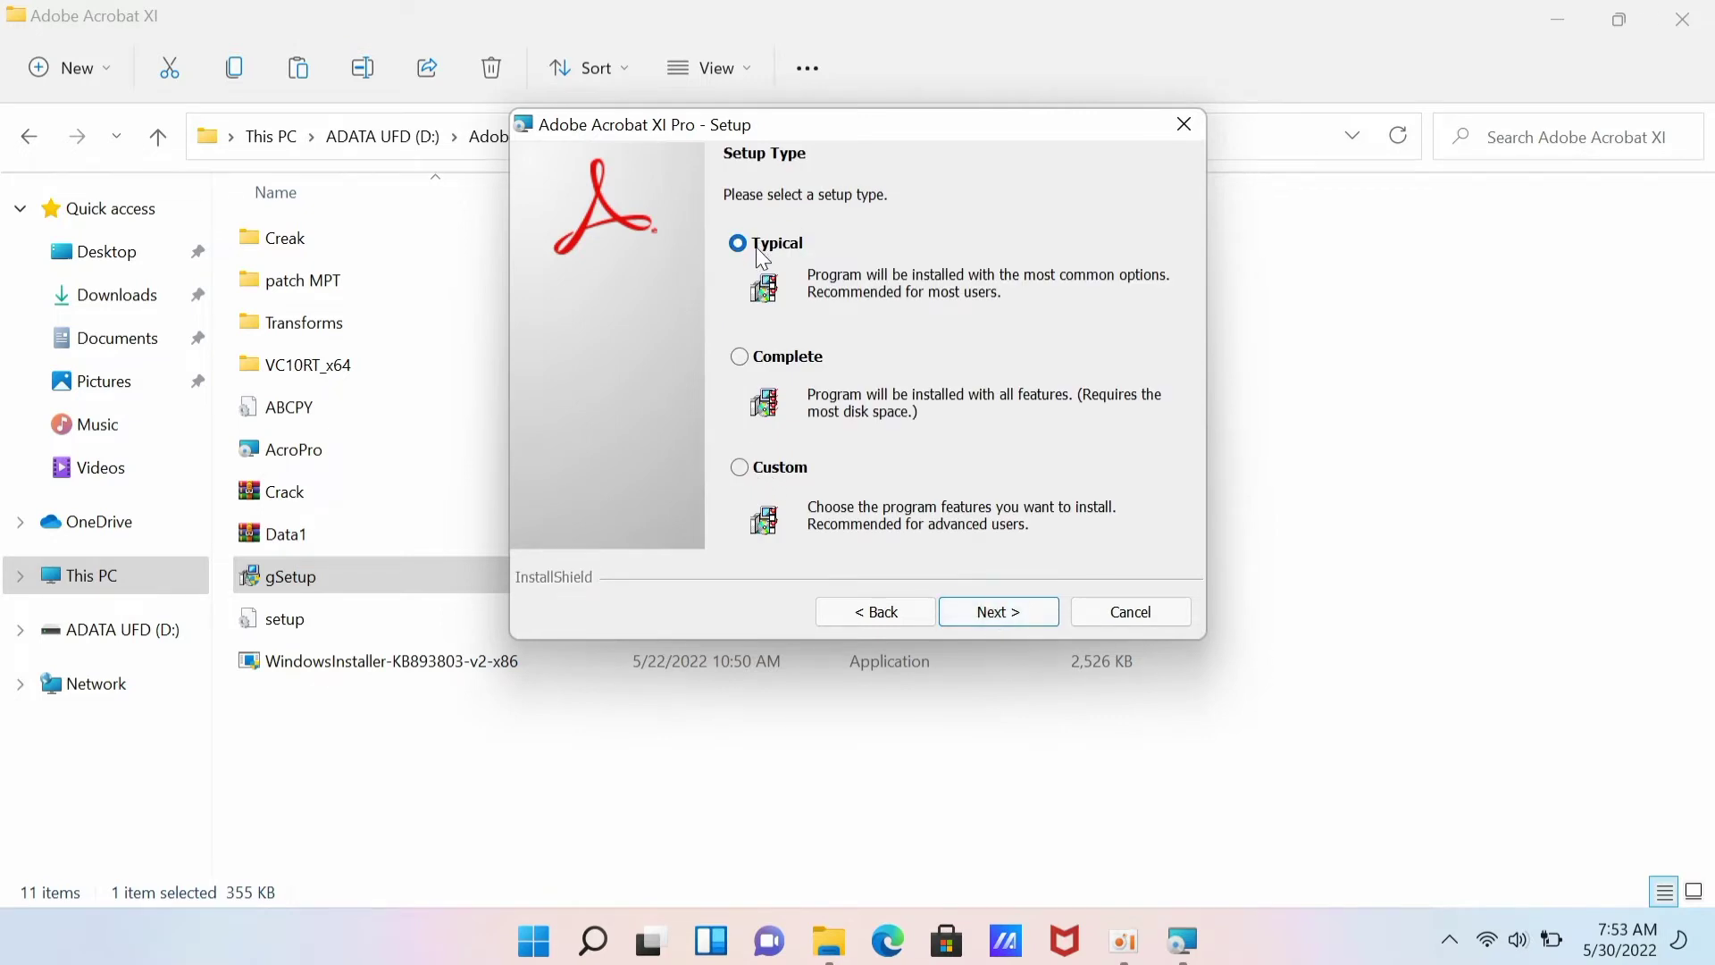
Choose the Typical setup type, accept the destination folder C:\Program Files (x86)\Adobe\Acrobat 11.0\ and start the installation.
left_click(740, 358)
left_click(743, 246)
left_click(1011, 609)
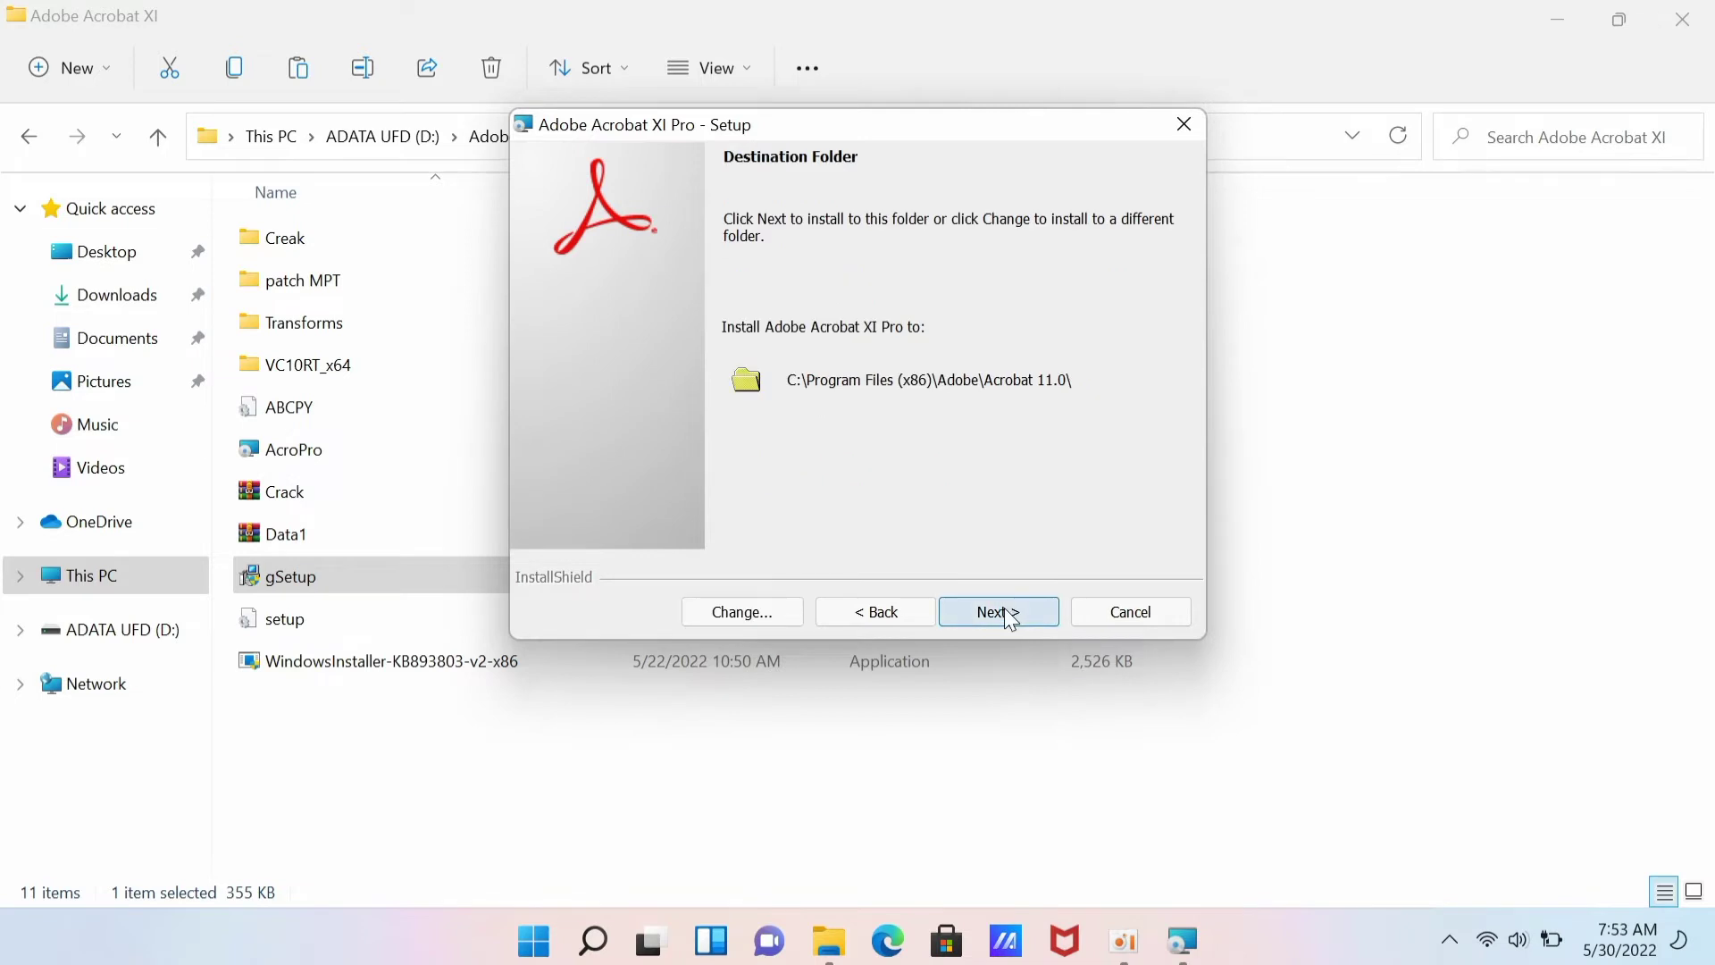
left_click(994, 611)
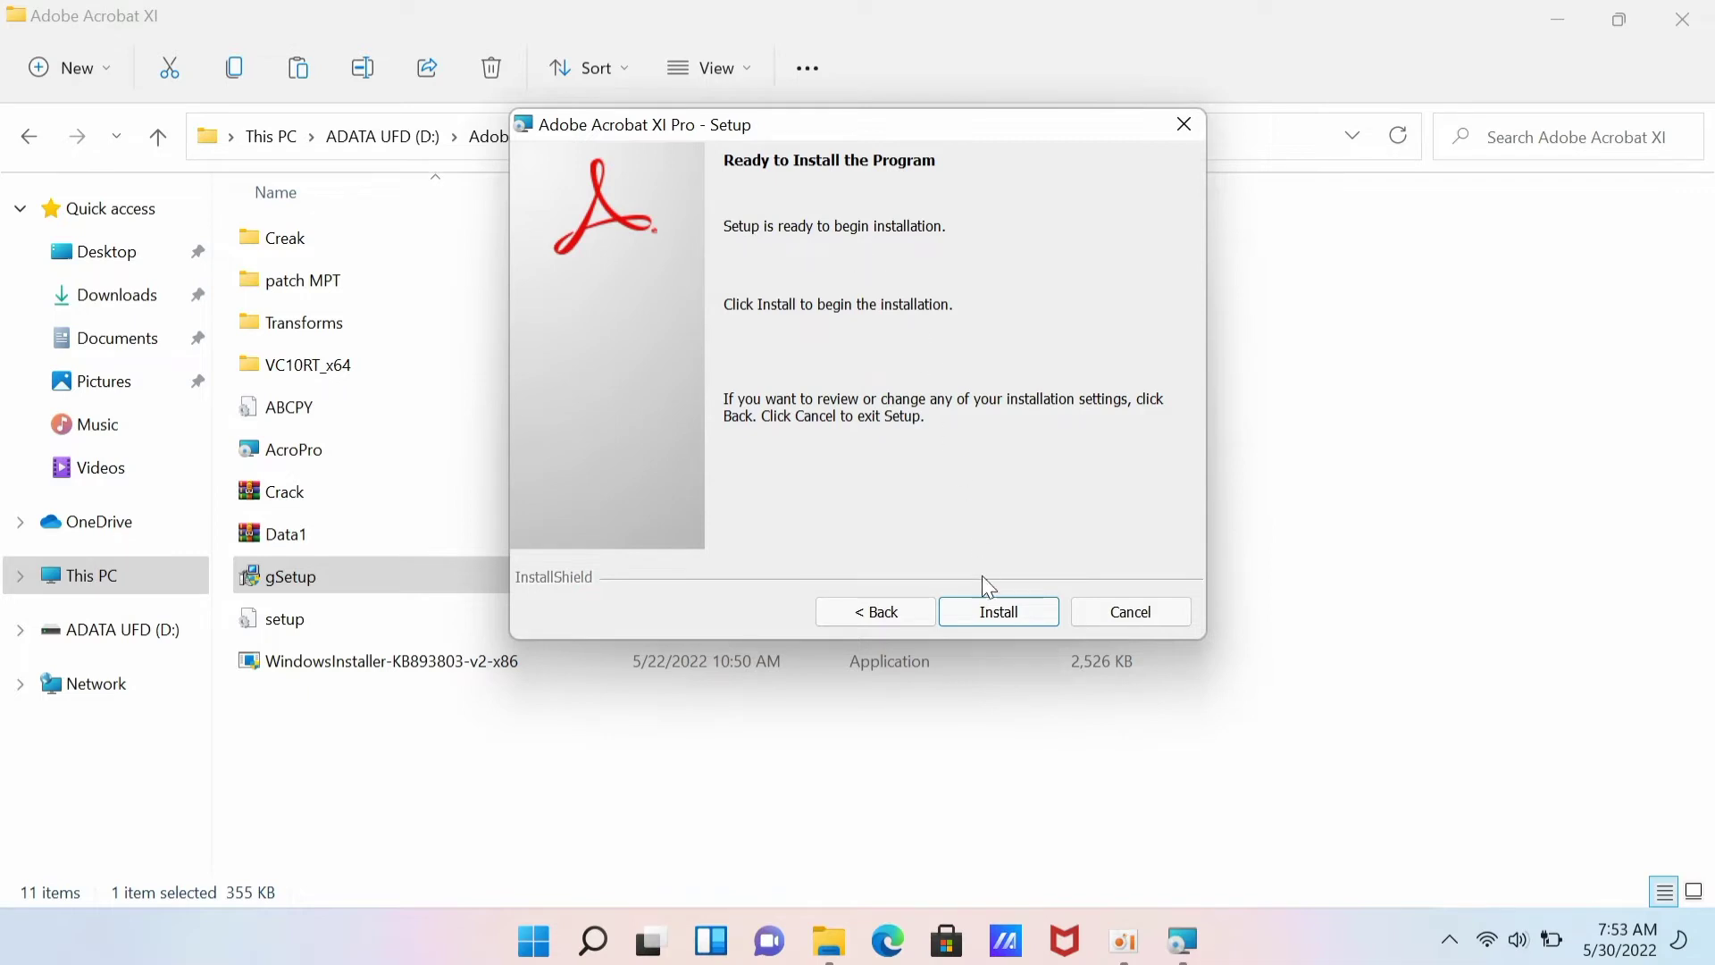
left_click(999, 617)
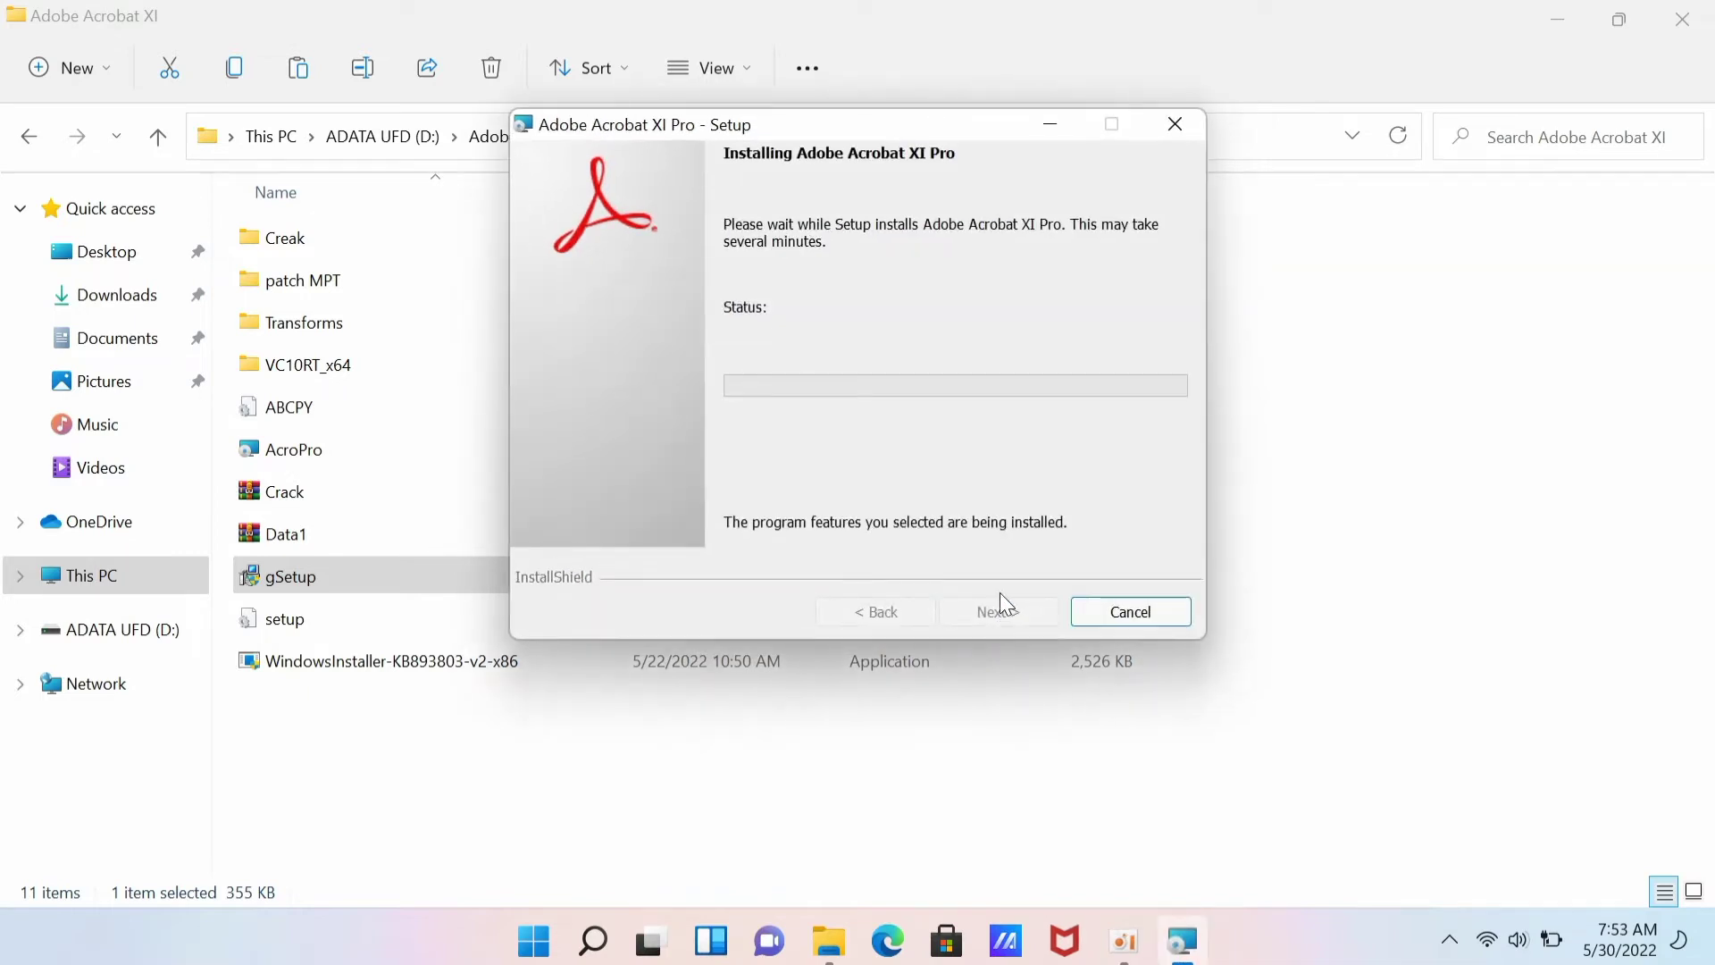
Exit the completed Adobe Acrobat XI Pro setup wizard and minimize the folder window.
left_click_drag(834, 121, 819, 117)
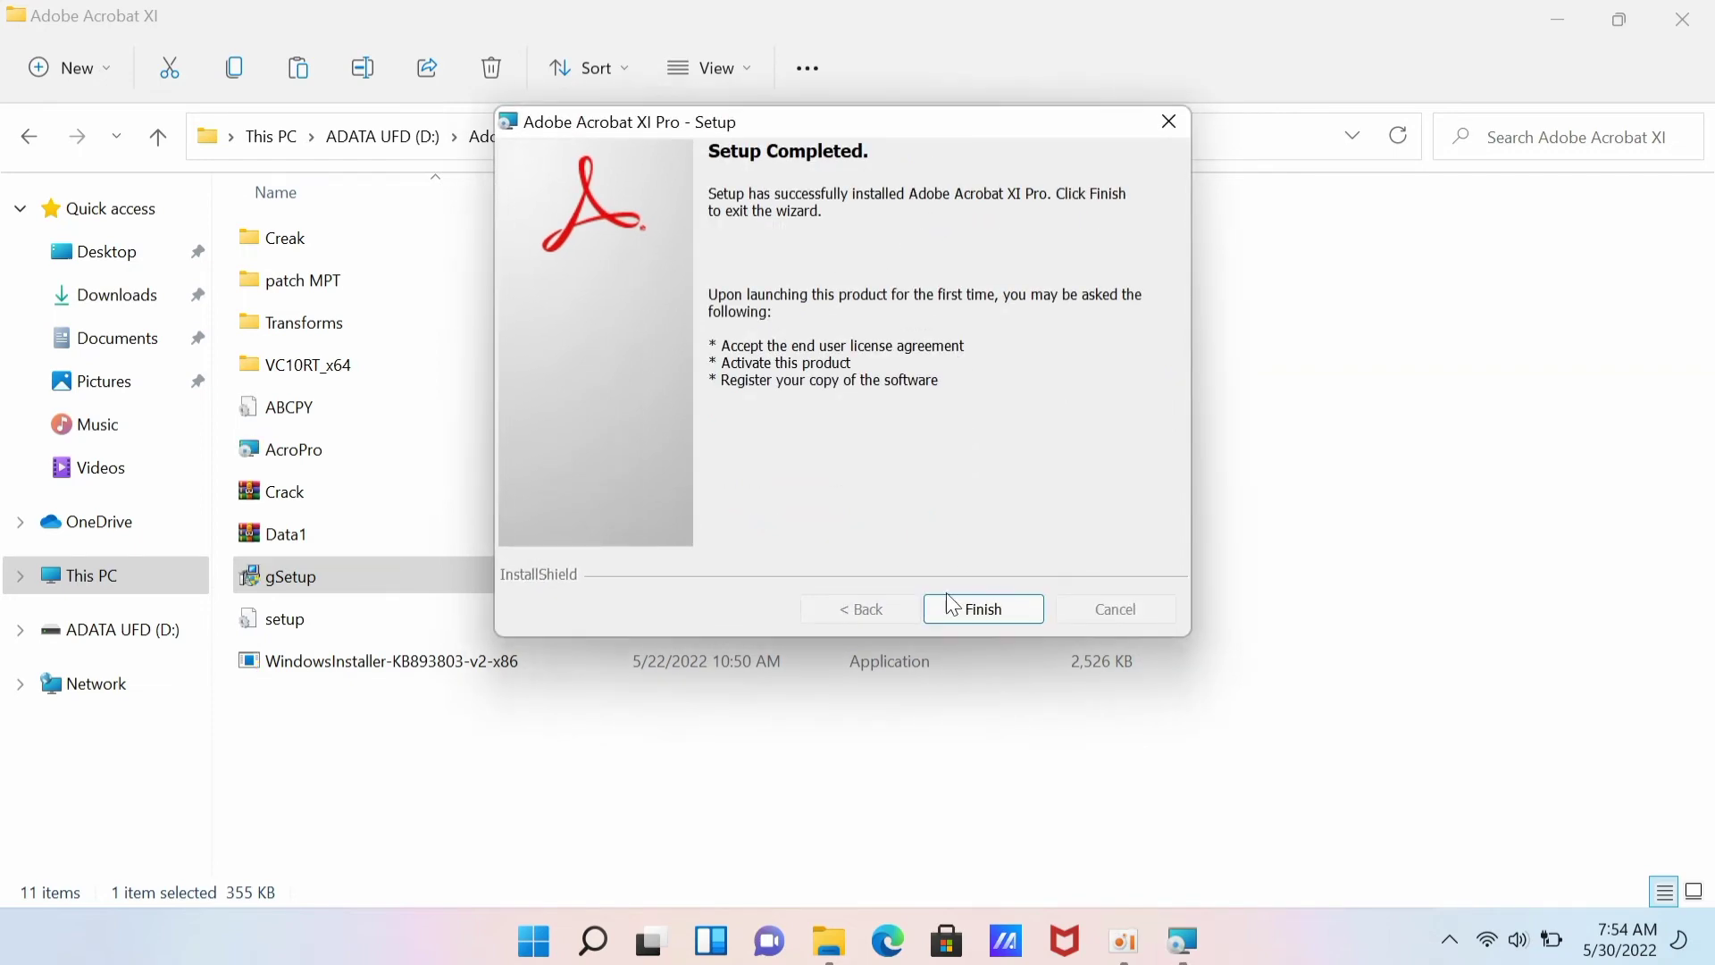
left_click(995, 612)
left_click(1557, 20)
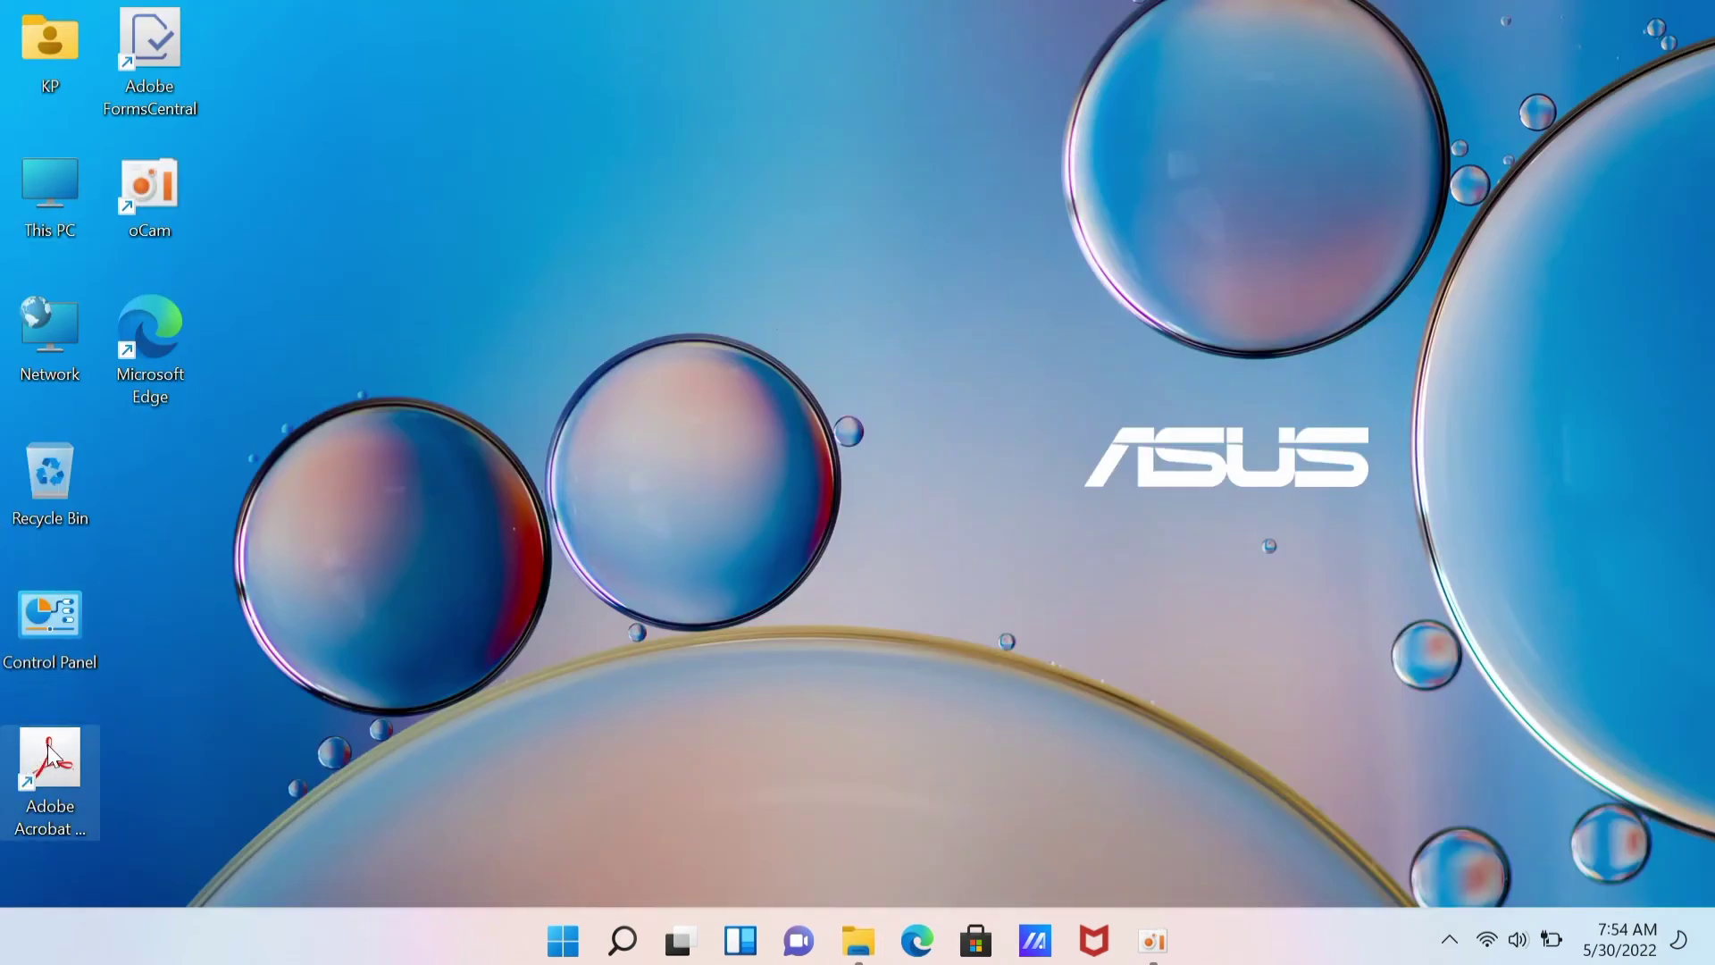
right_click(585, 202)
left_click(600, 295)
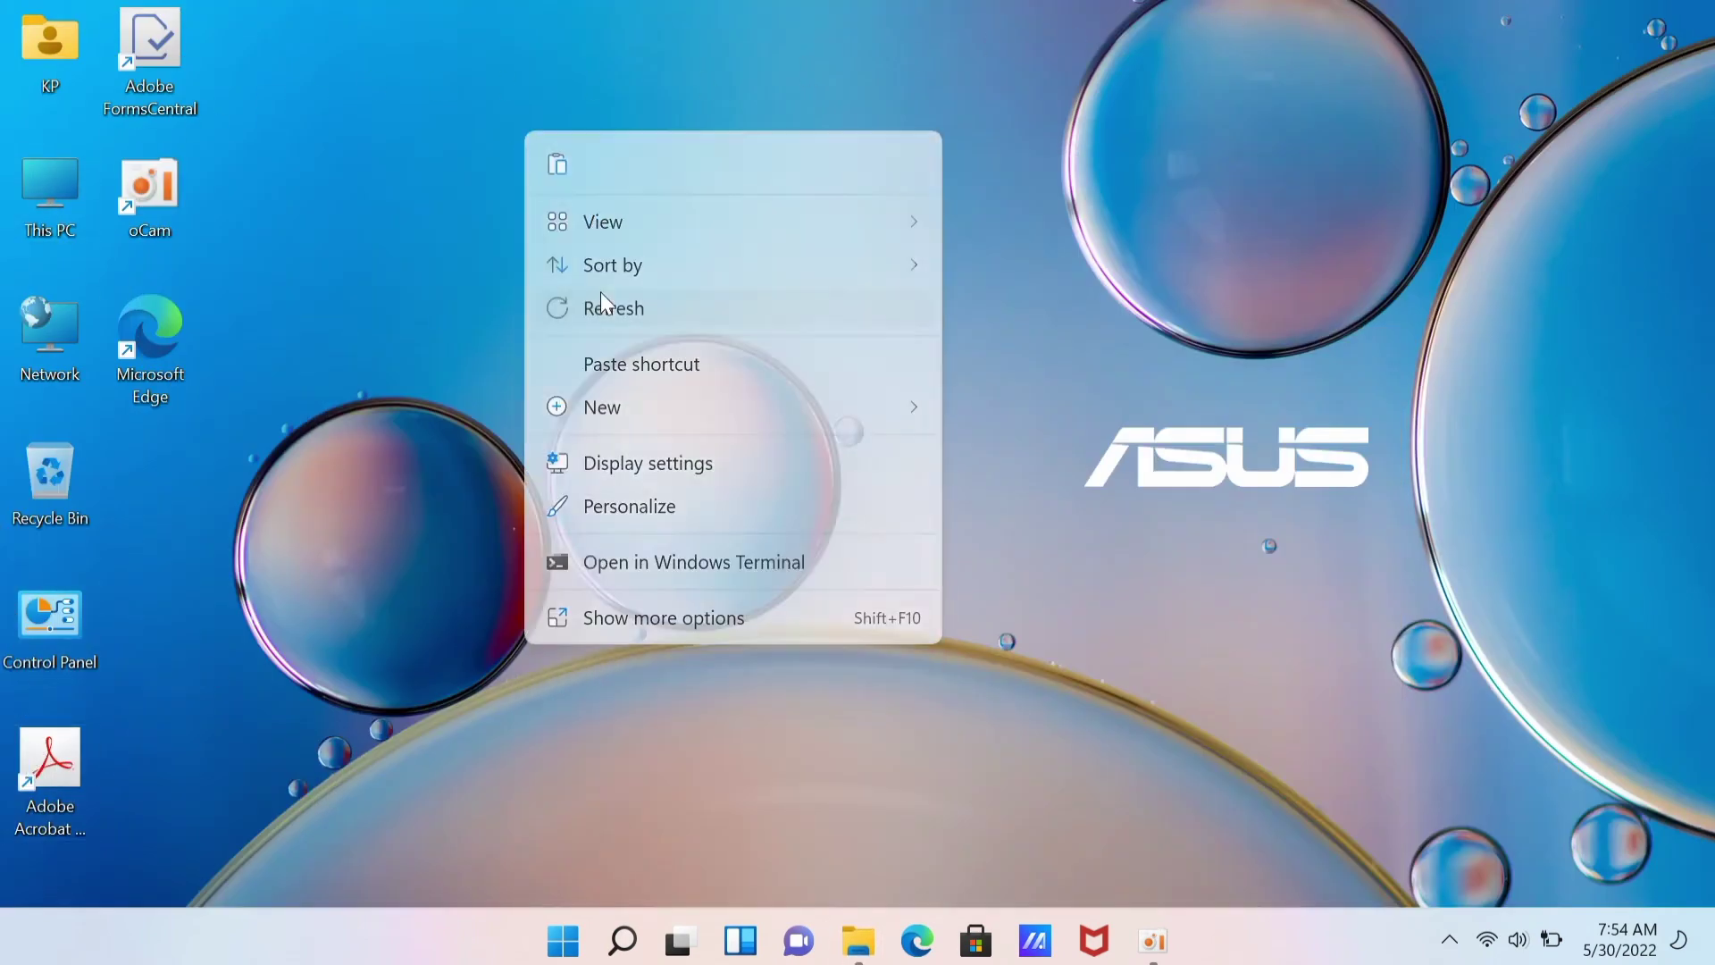
right_click(630, 352)
left_click(658, 431)
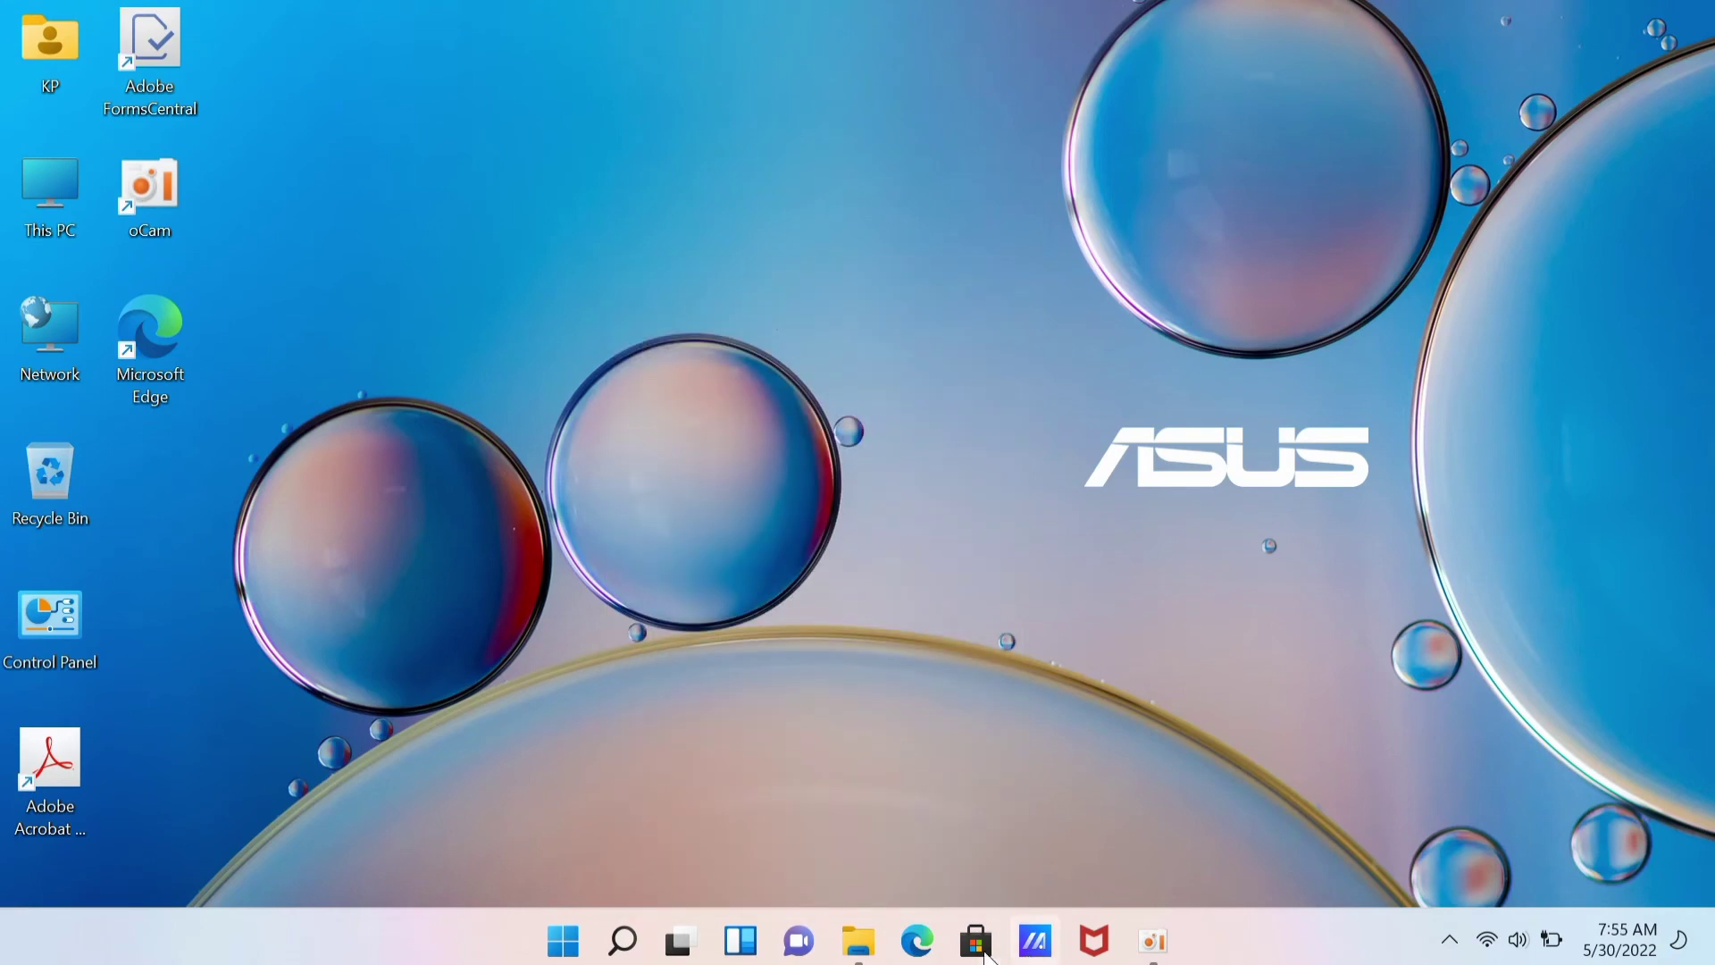
Copy Acrobat.dll and amtlib.dll from the Creak folder inside Adobe Acrobat XI, and close the folder window.
left_click(858, 940)
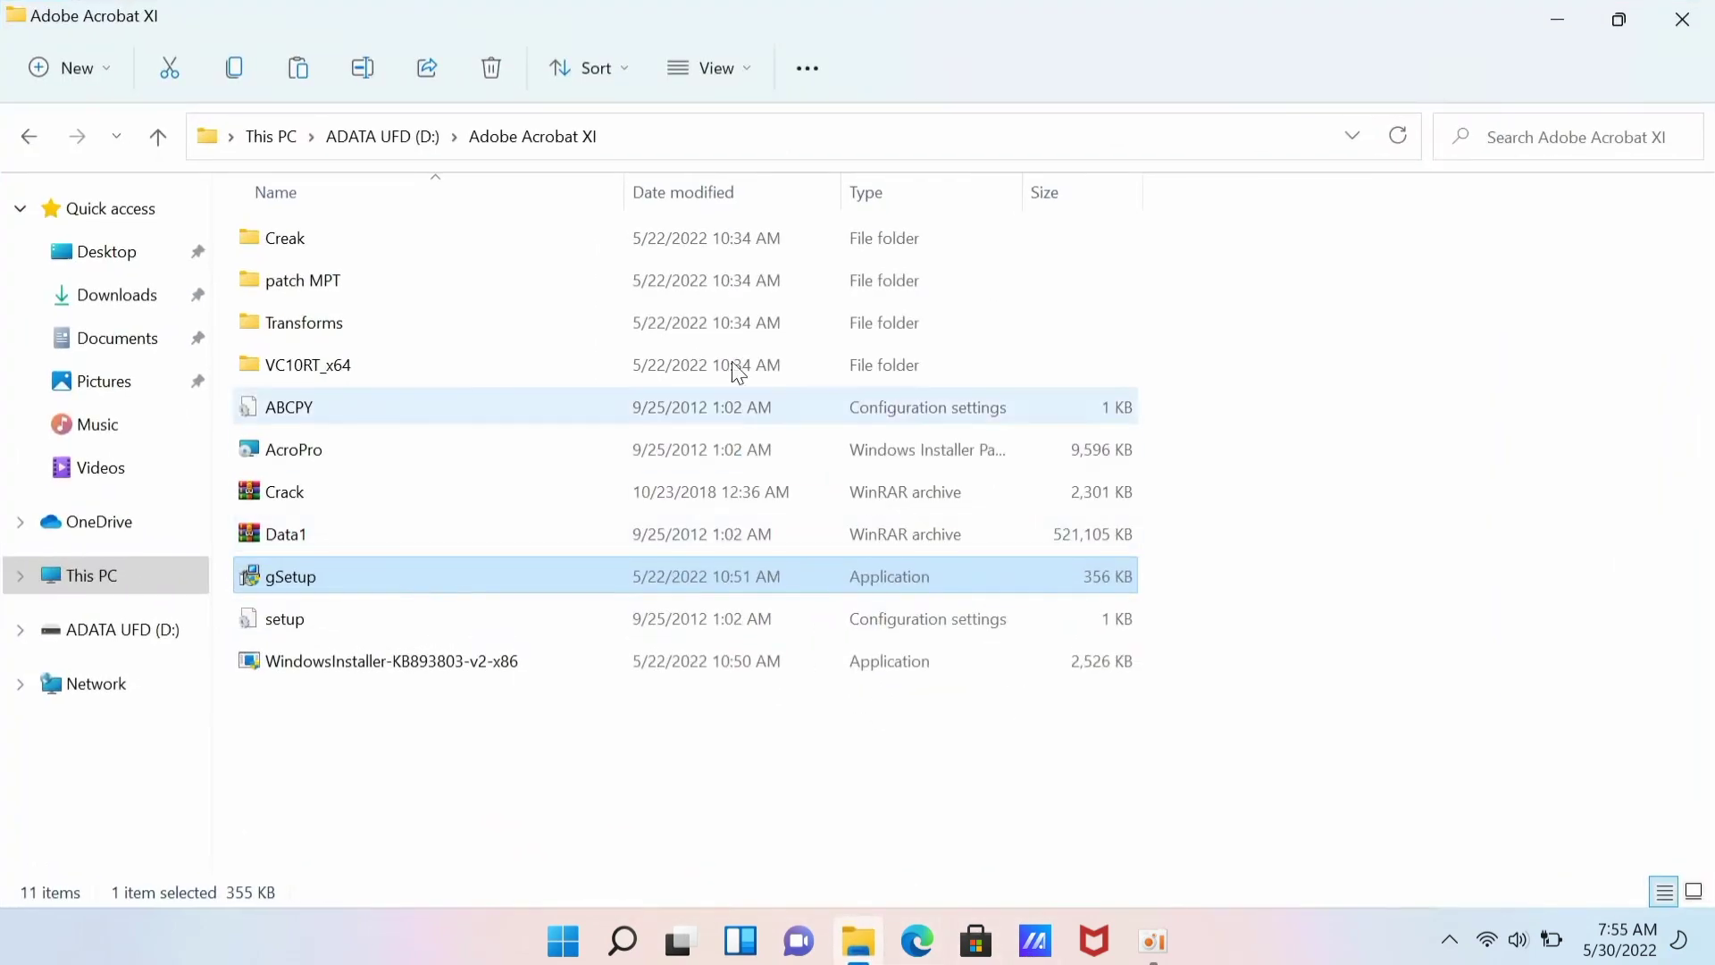
double_click(326, 245)
left_click_drag(310, 314, 341, 218)
right_click(325, 242)
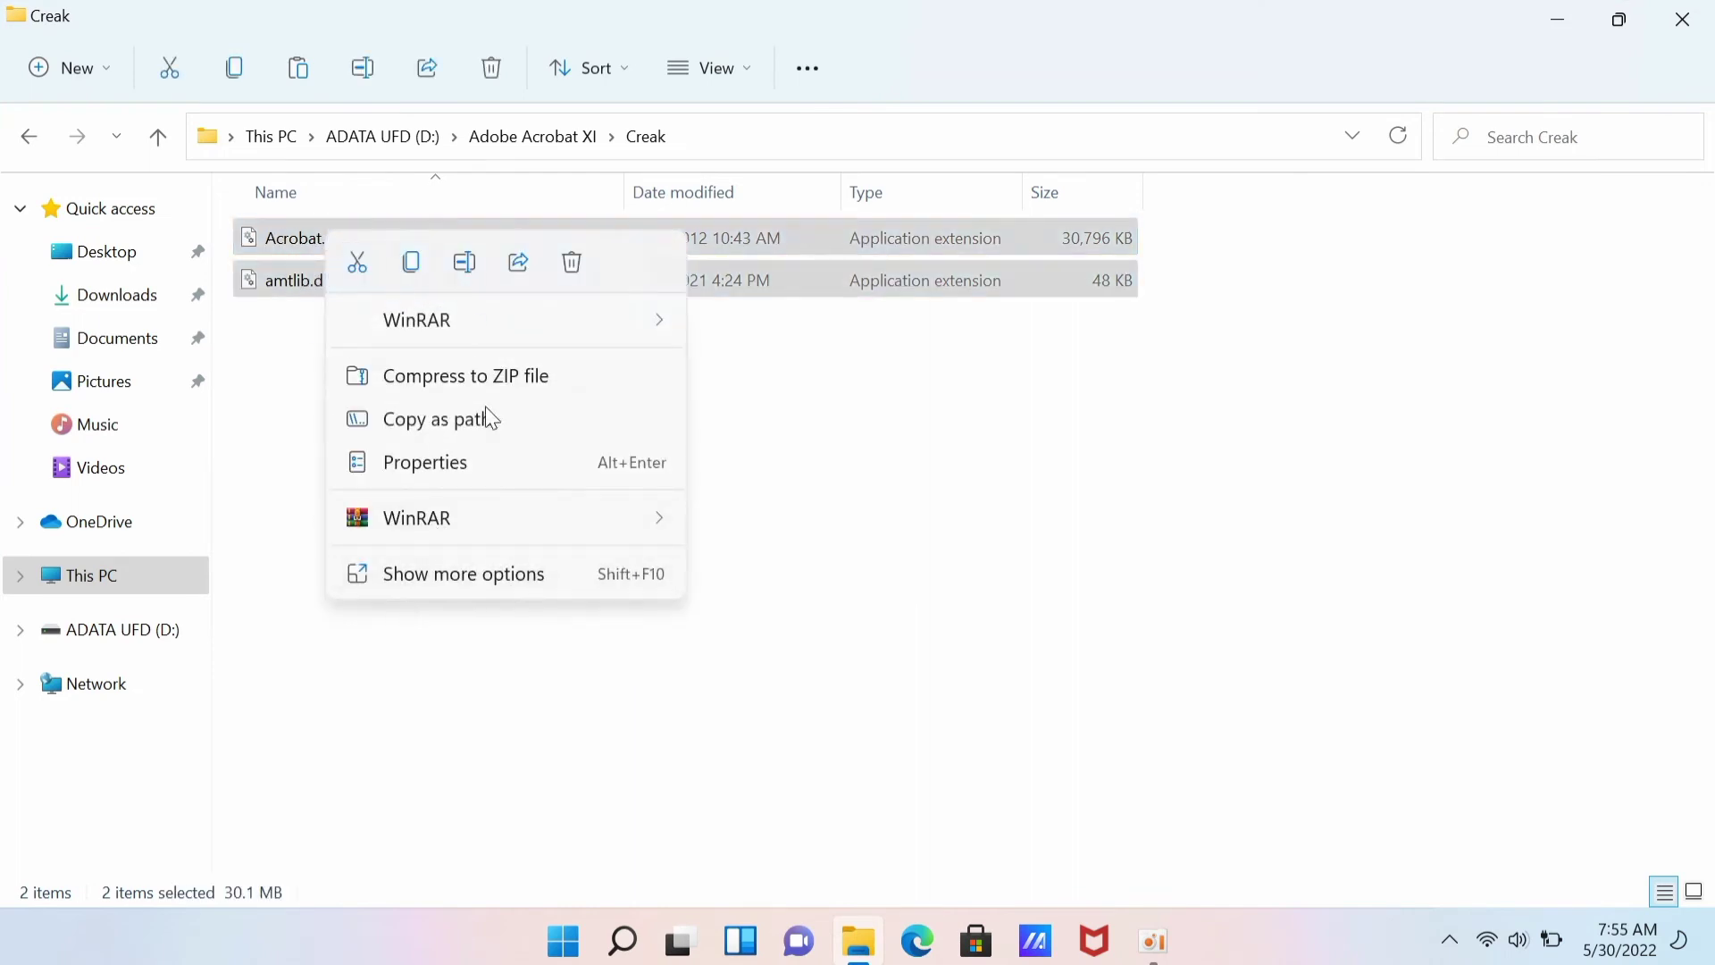
left_click(436, 577)
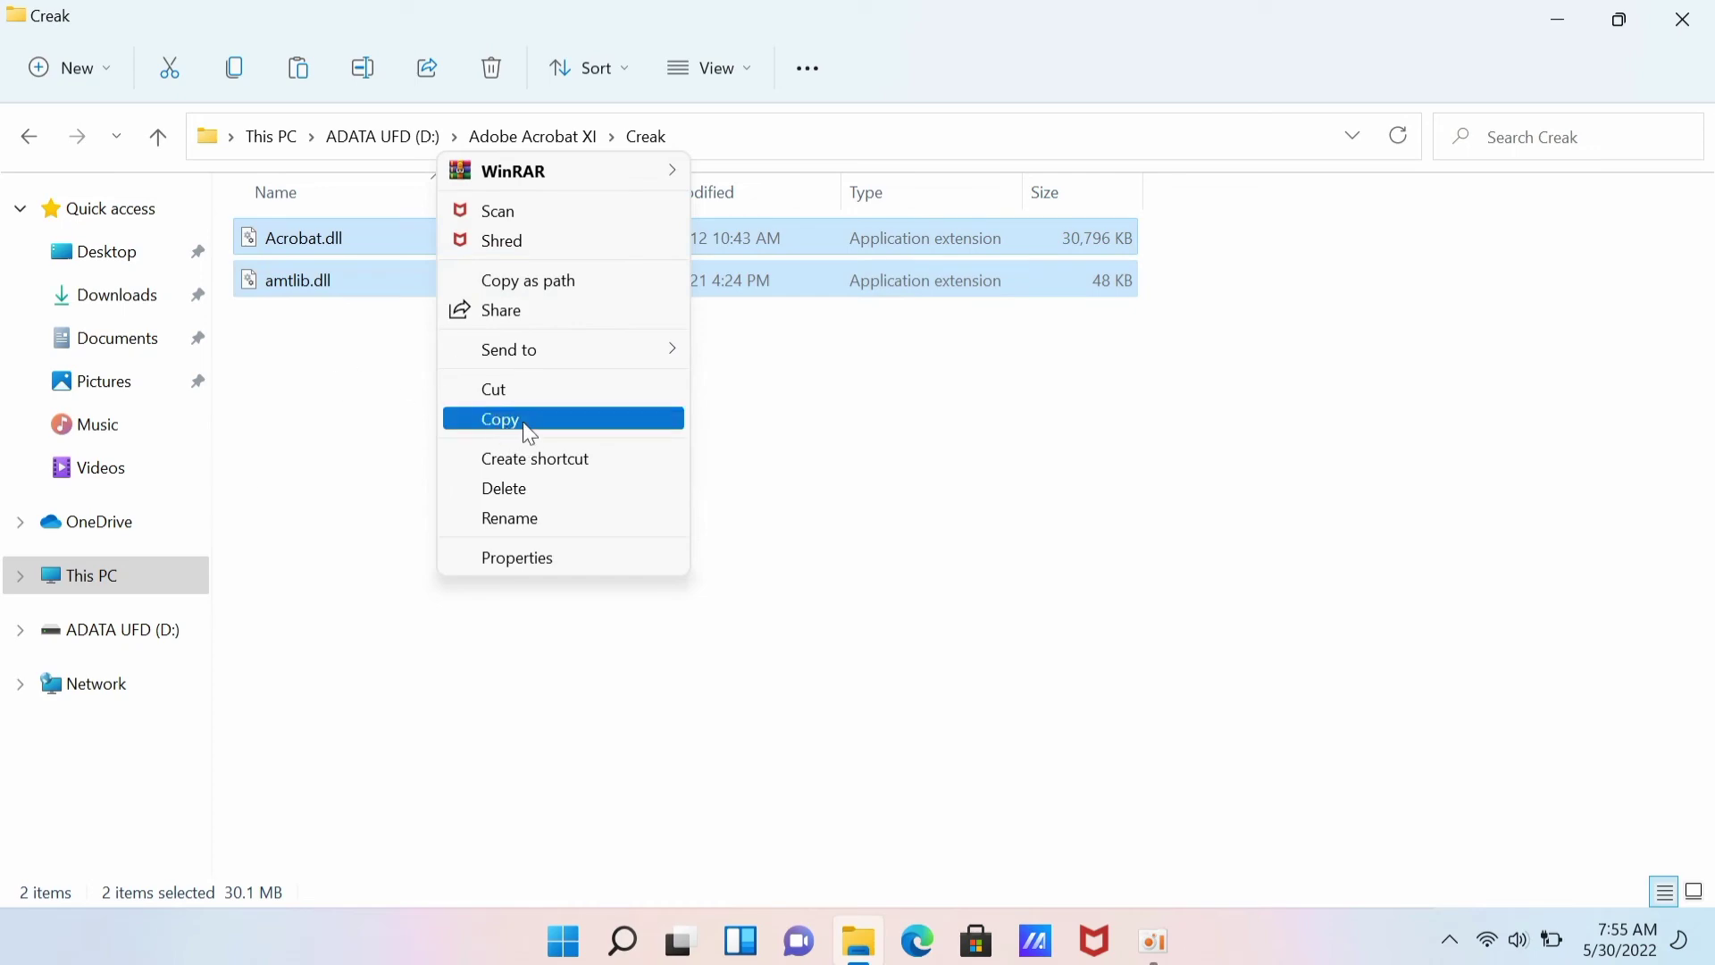
left_click(512, 420)
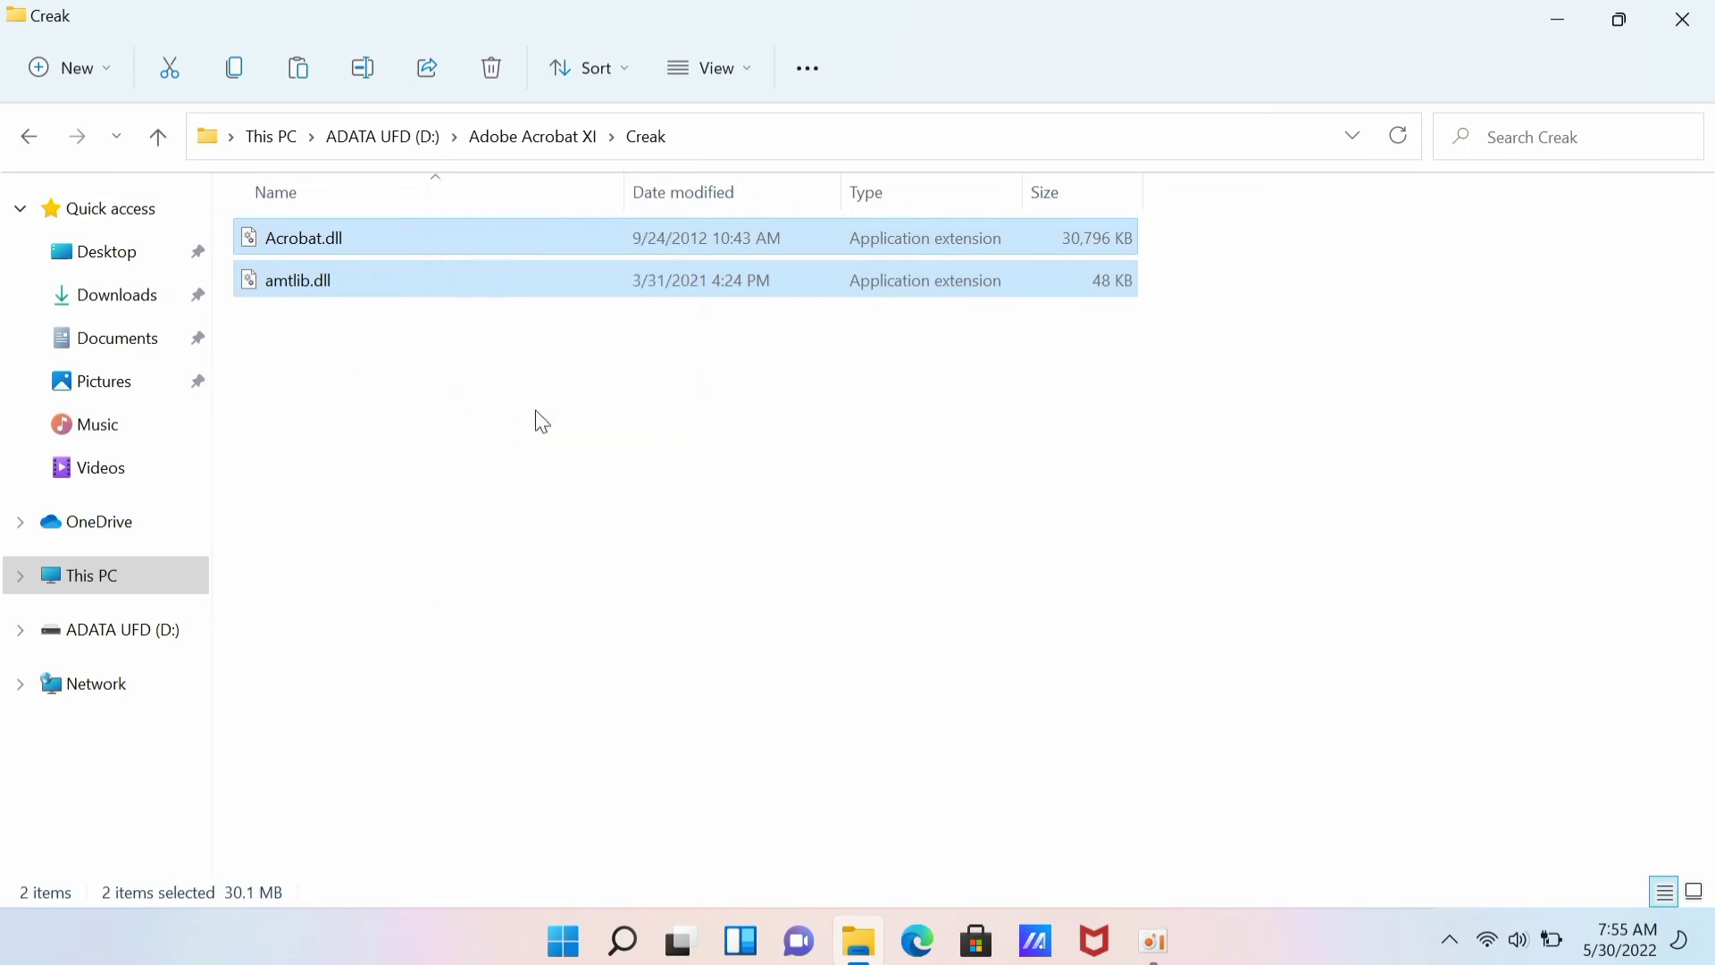
left_click(1682, 19)
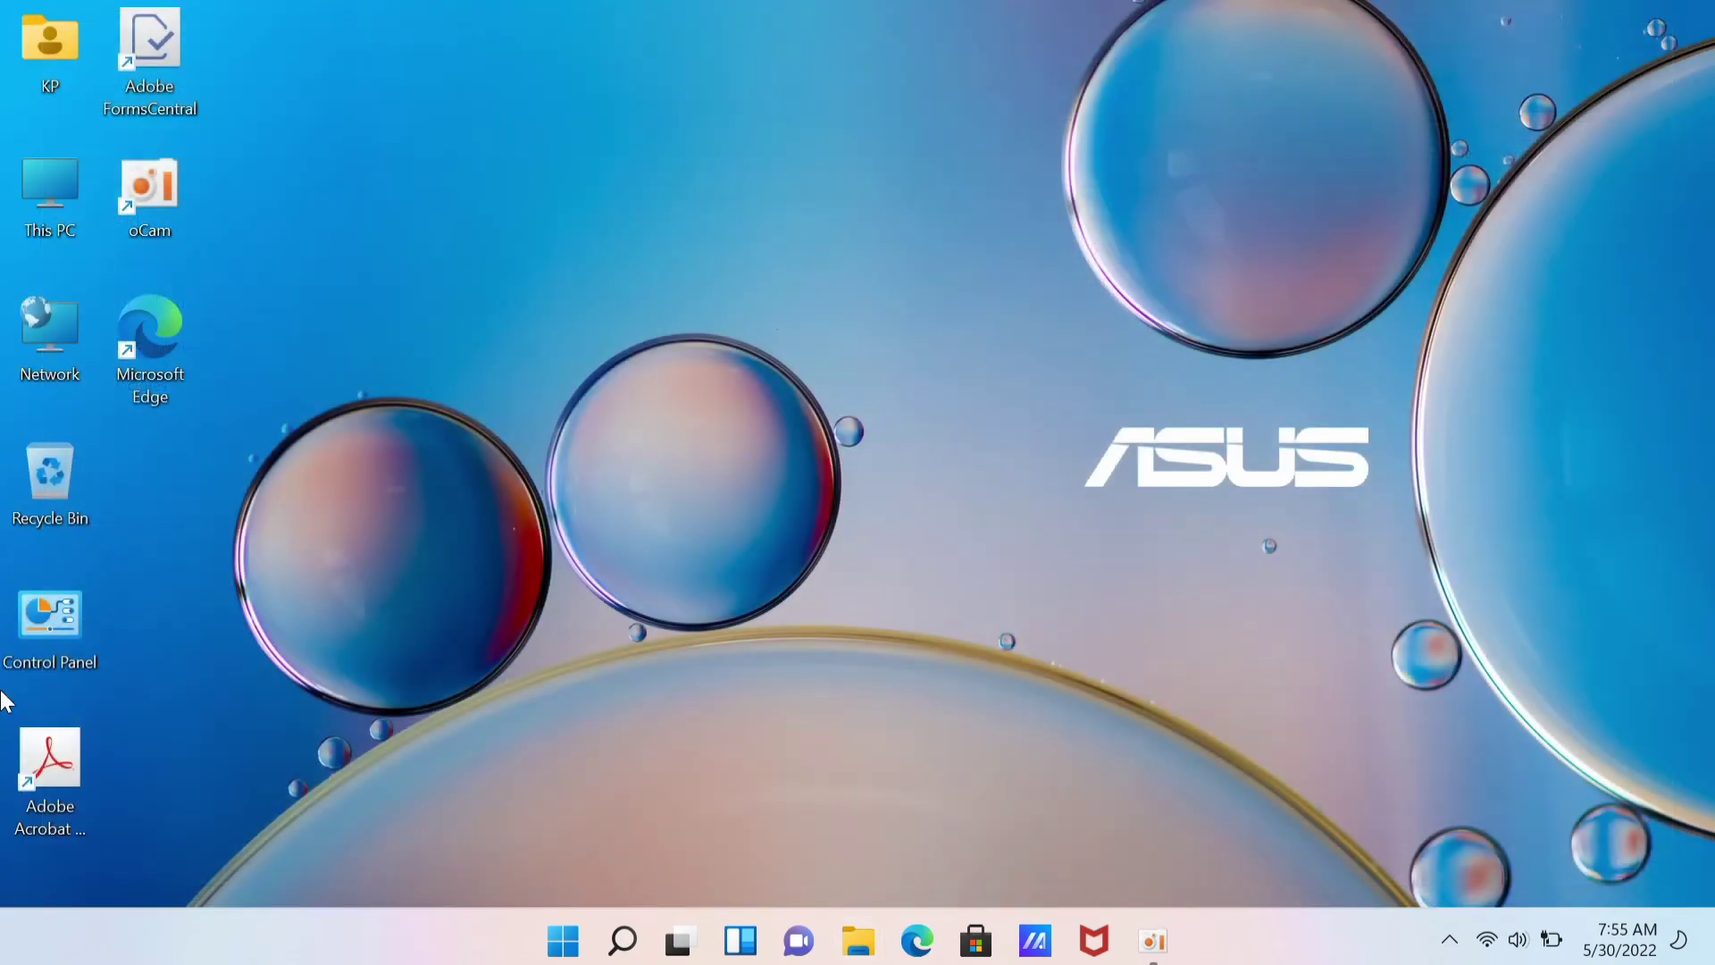
Open the file location of the Adobe Acrobat XI Pro desktop shortcut in a maximized window.
left_click(55, 766)
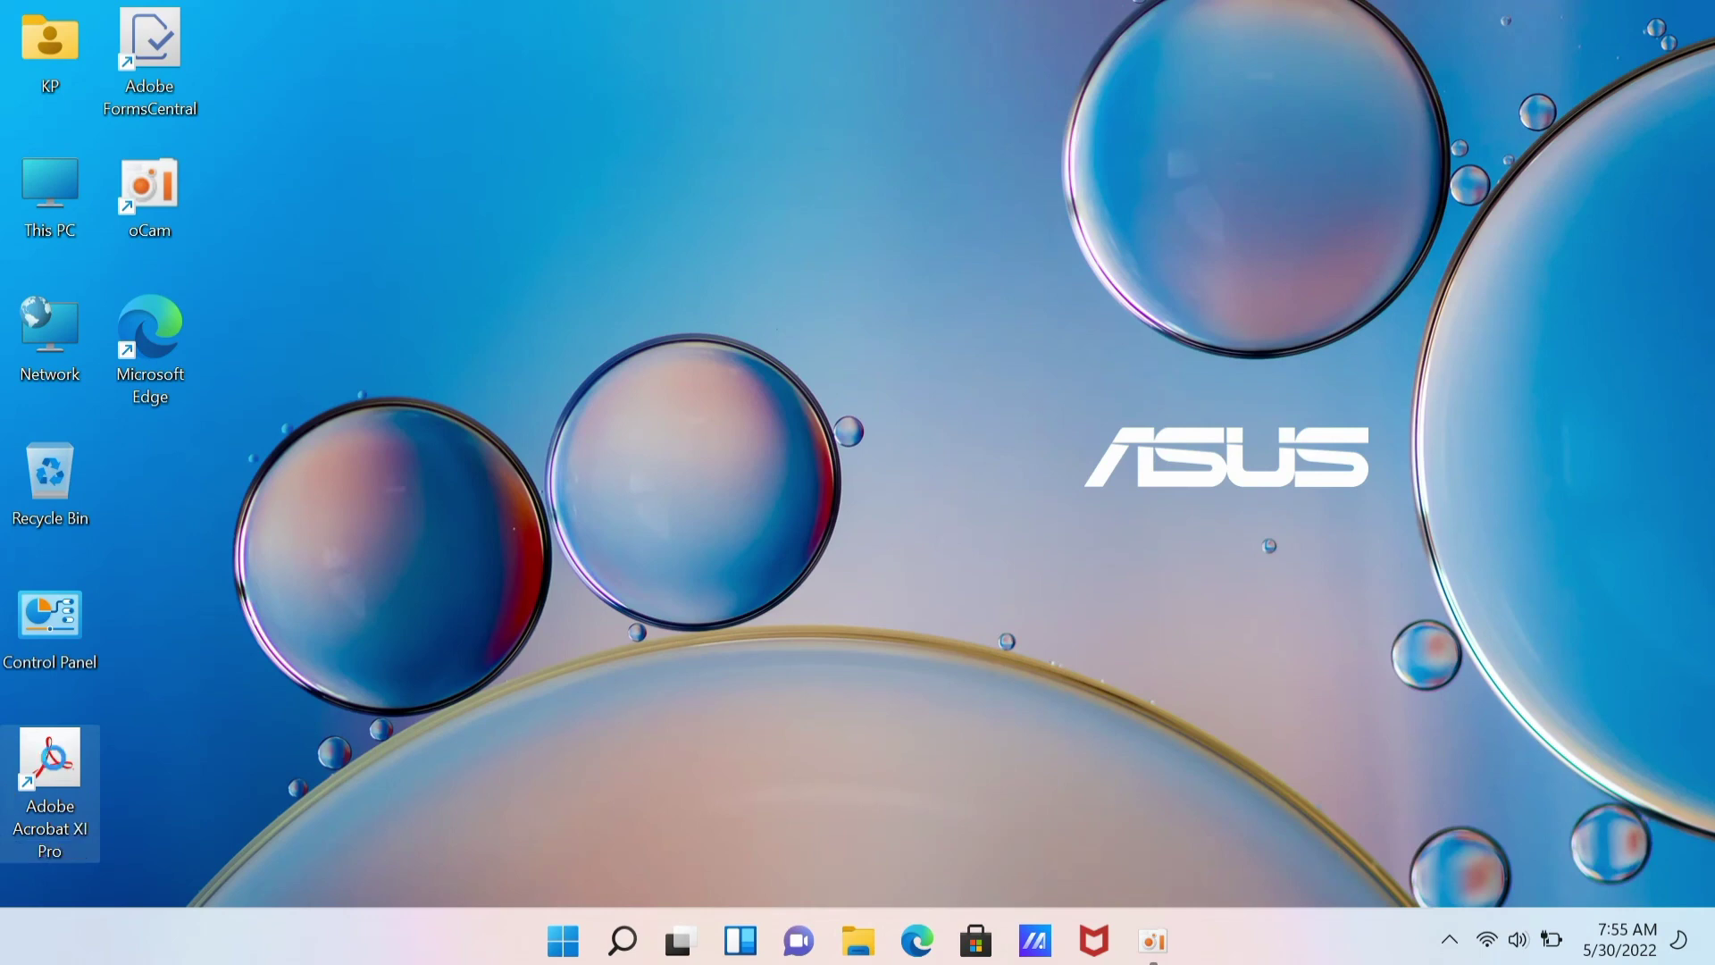
right_click(54, 761)
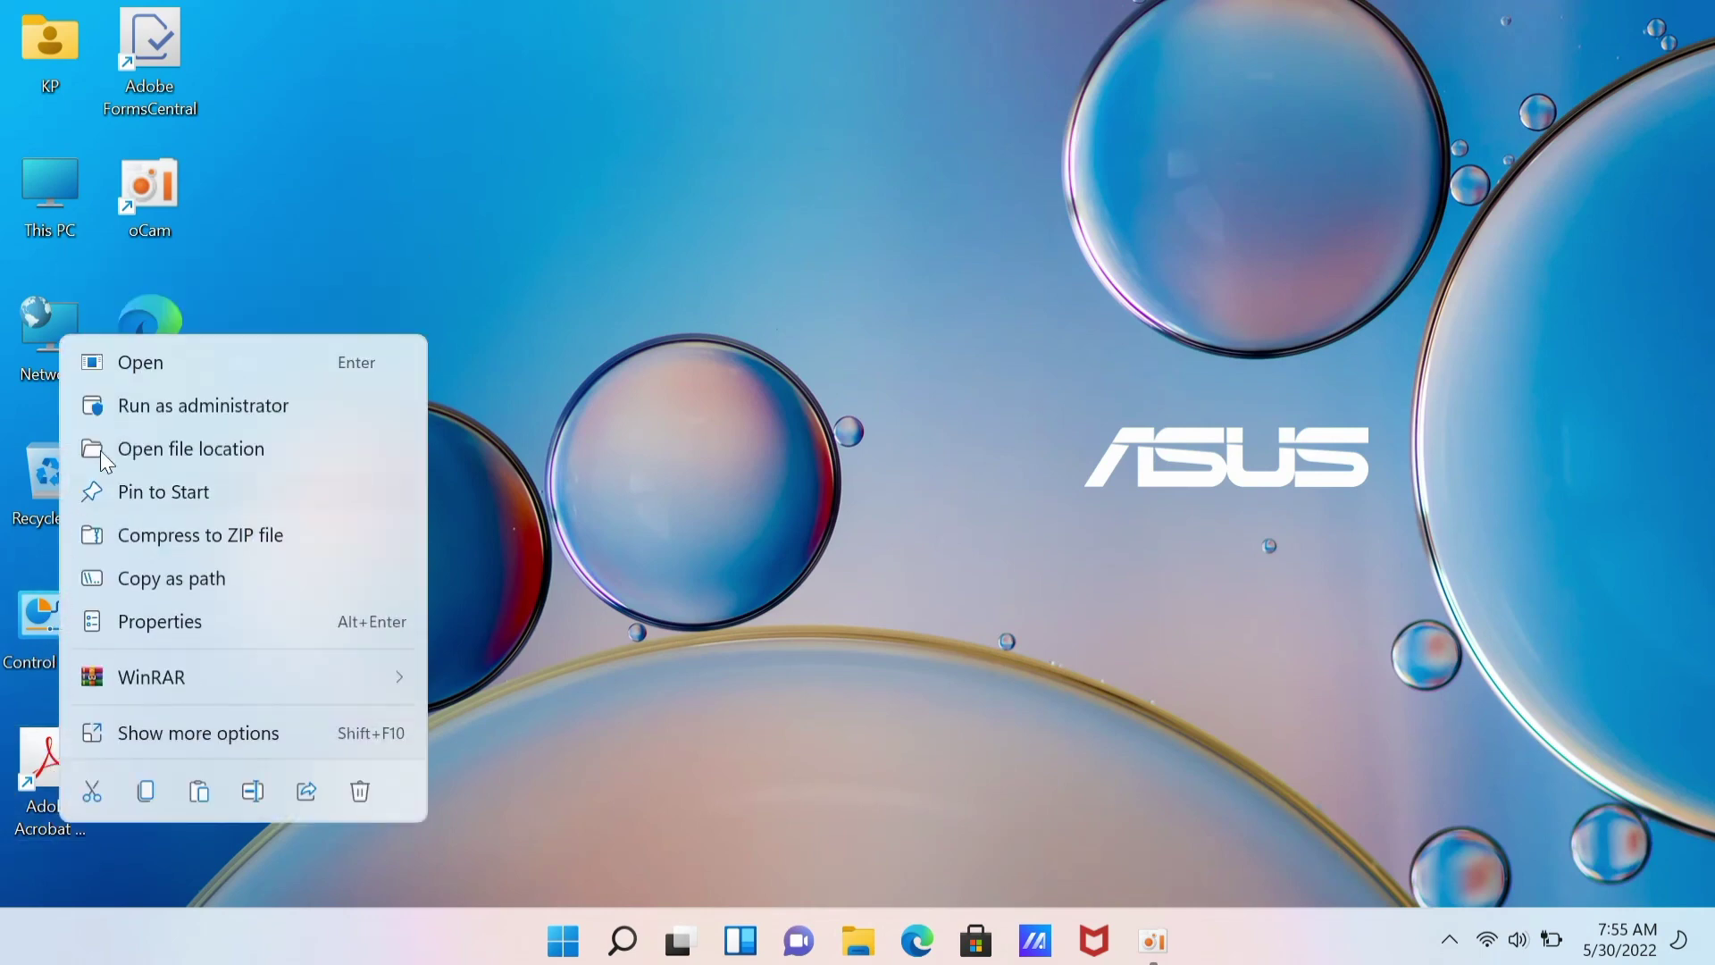
left_click(282, 452)
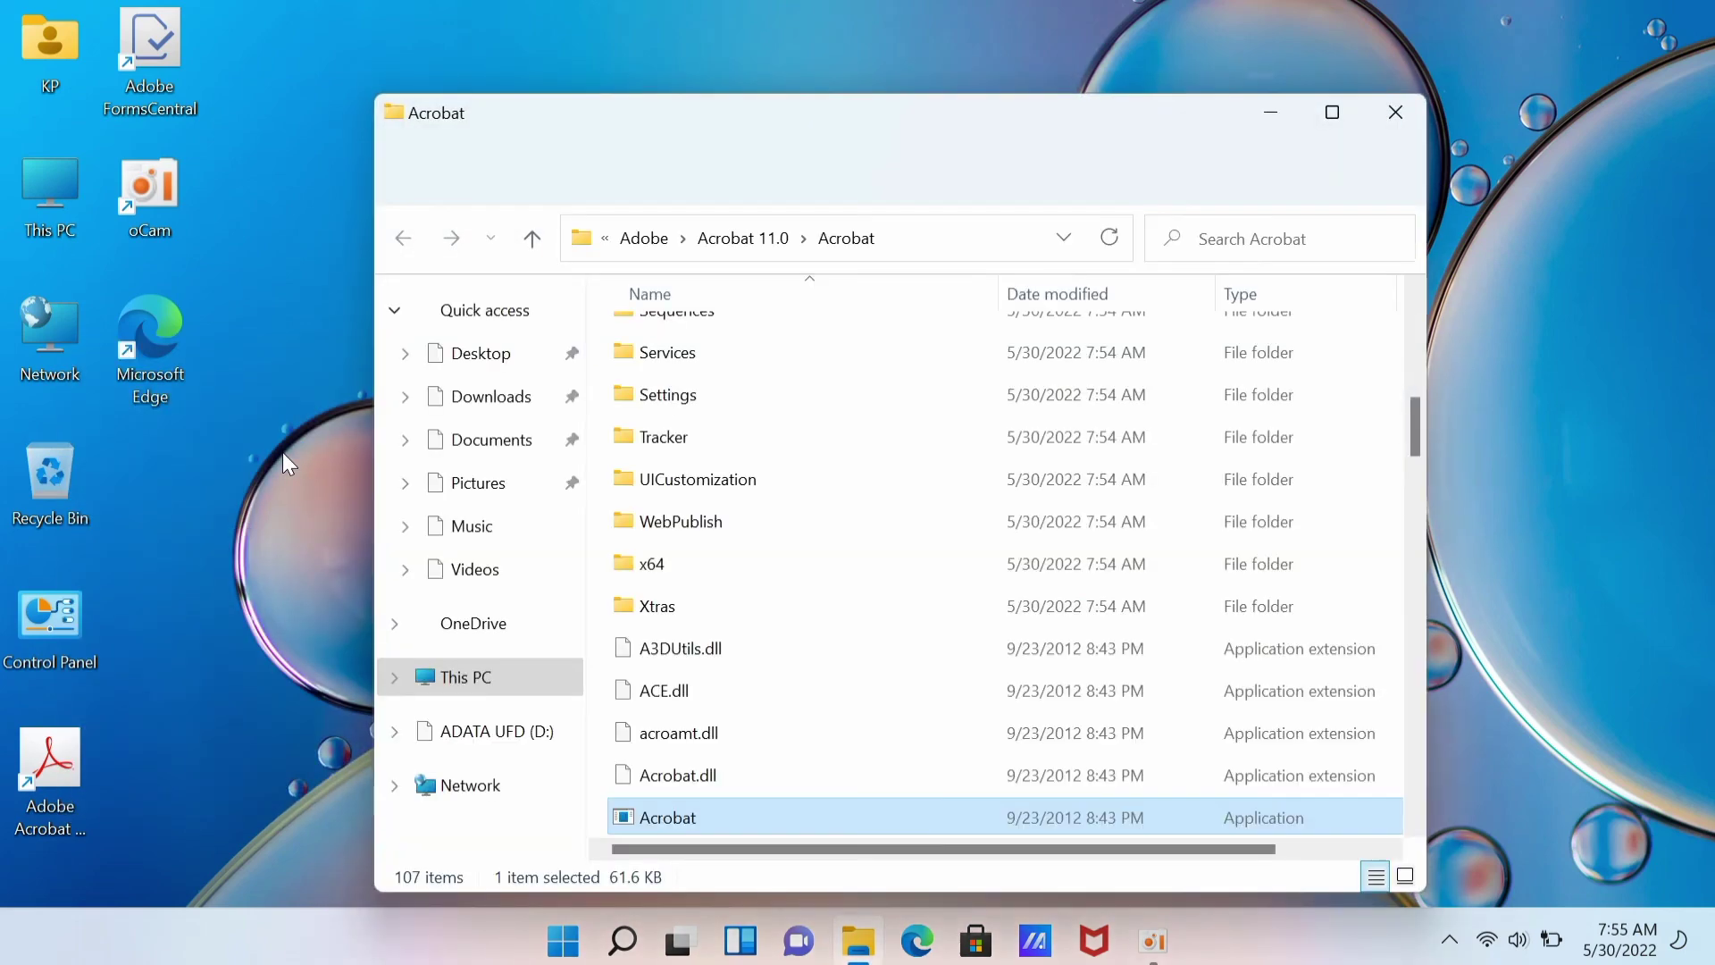
left_click(1343, 422)
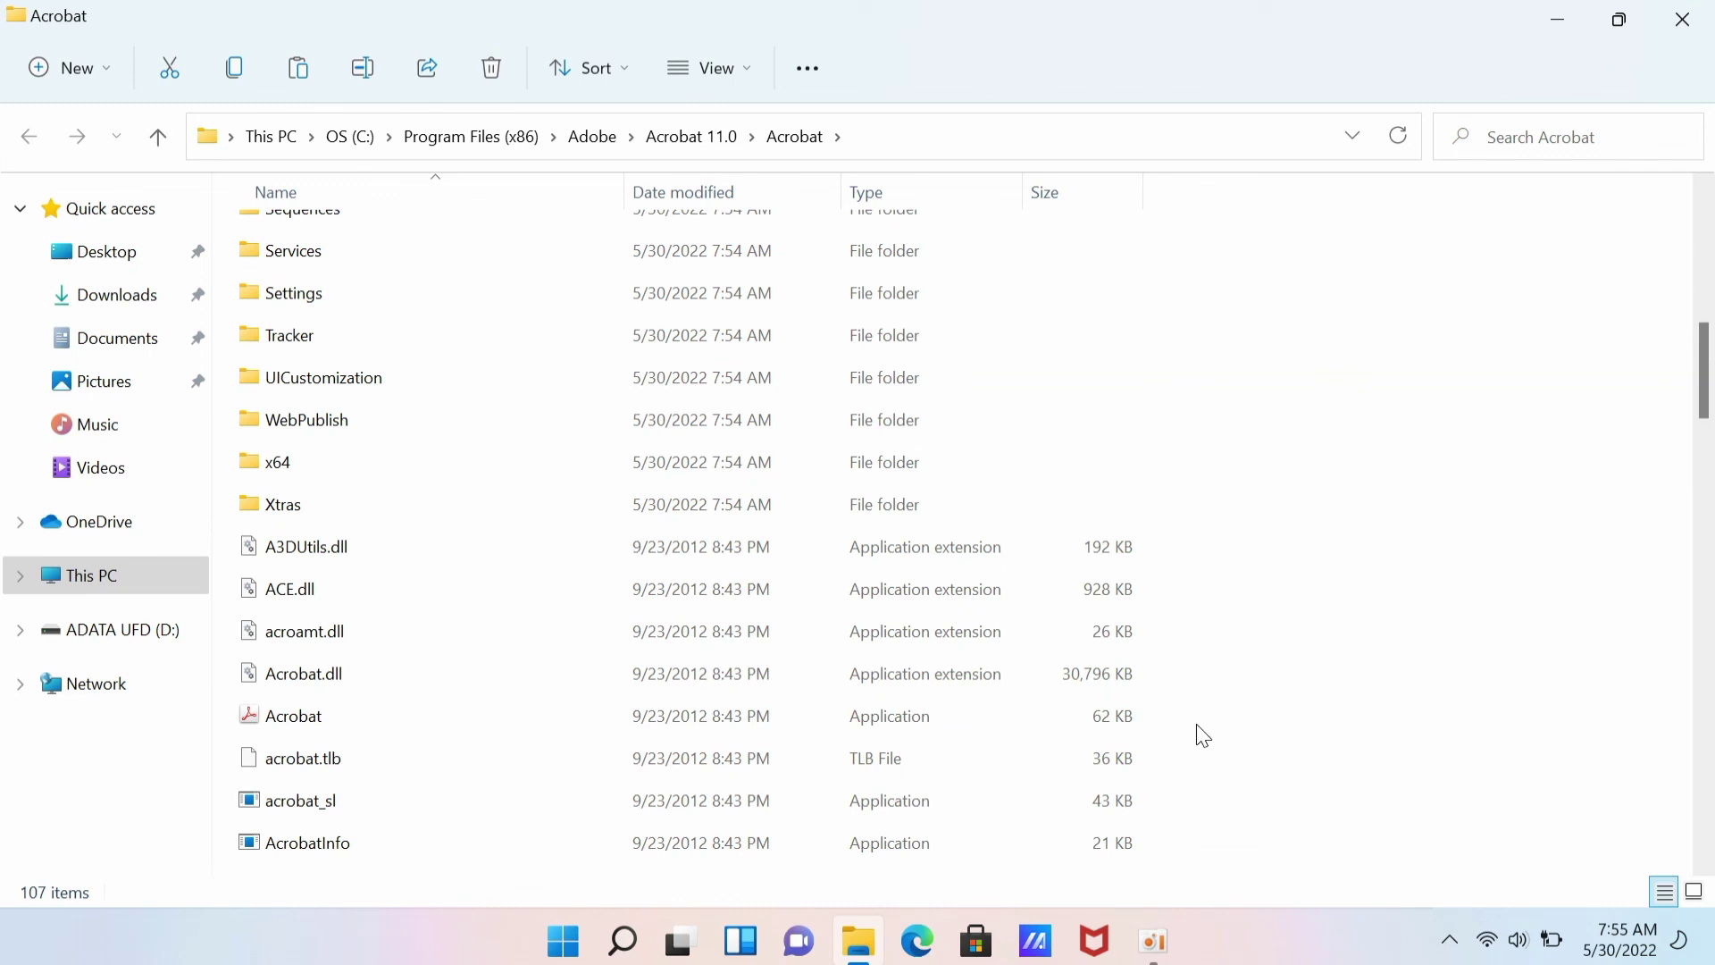
Paste the two copied DLL files into the Acrobat folder, replacing the existing ones and granting administrator permission for all current items.
right_click(1116, 808)
left_click(986, 764)
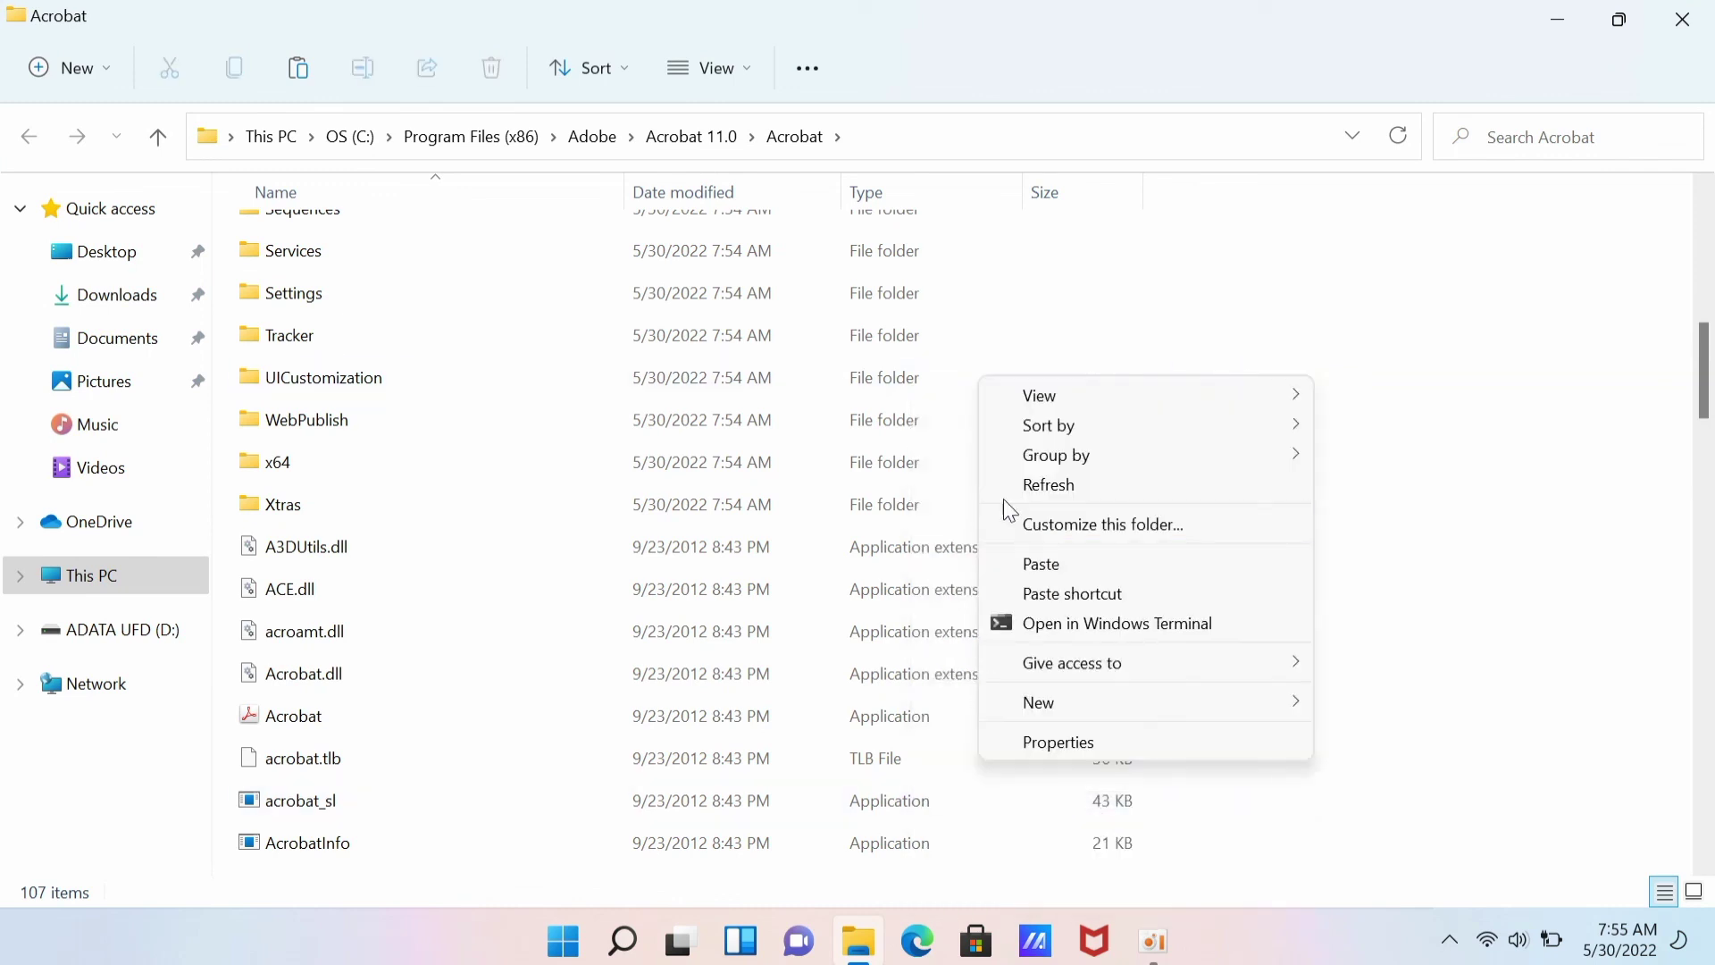
left_click(1045, 568)
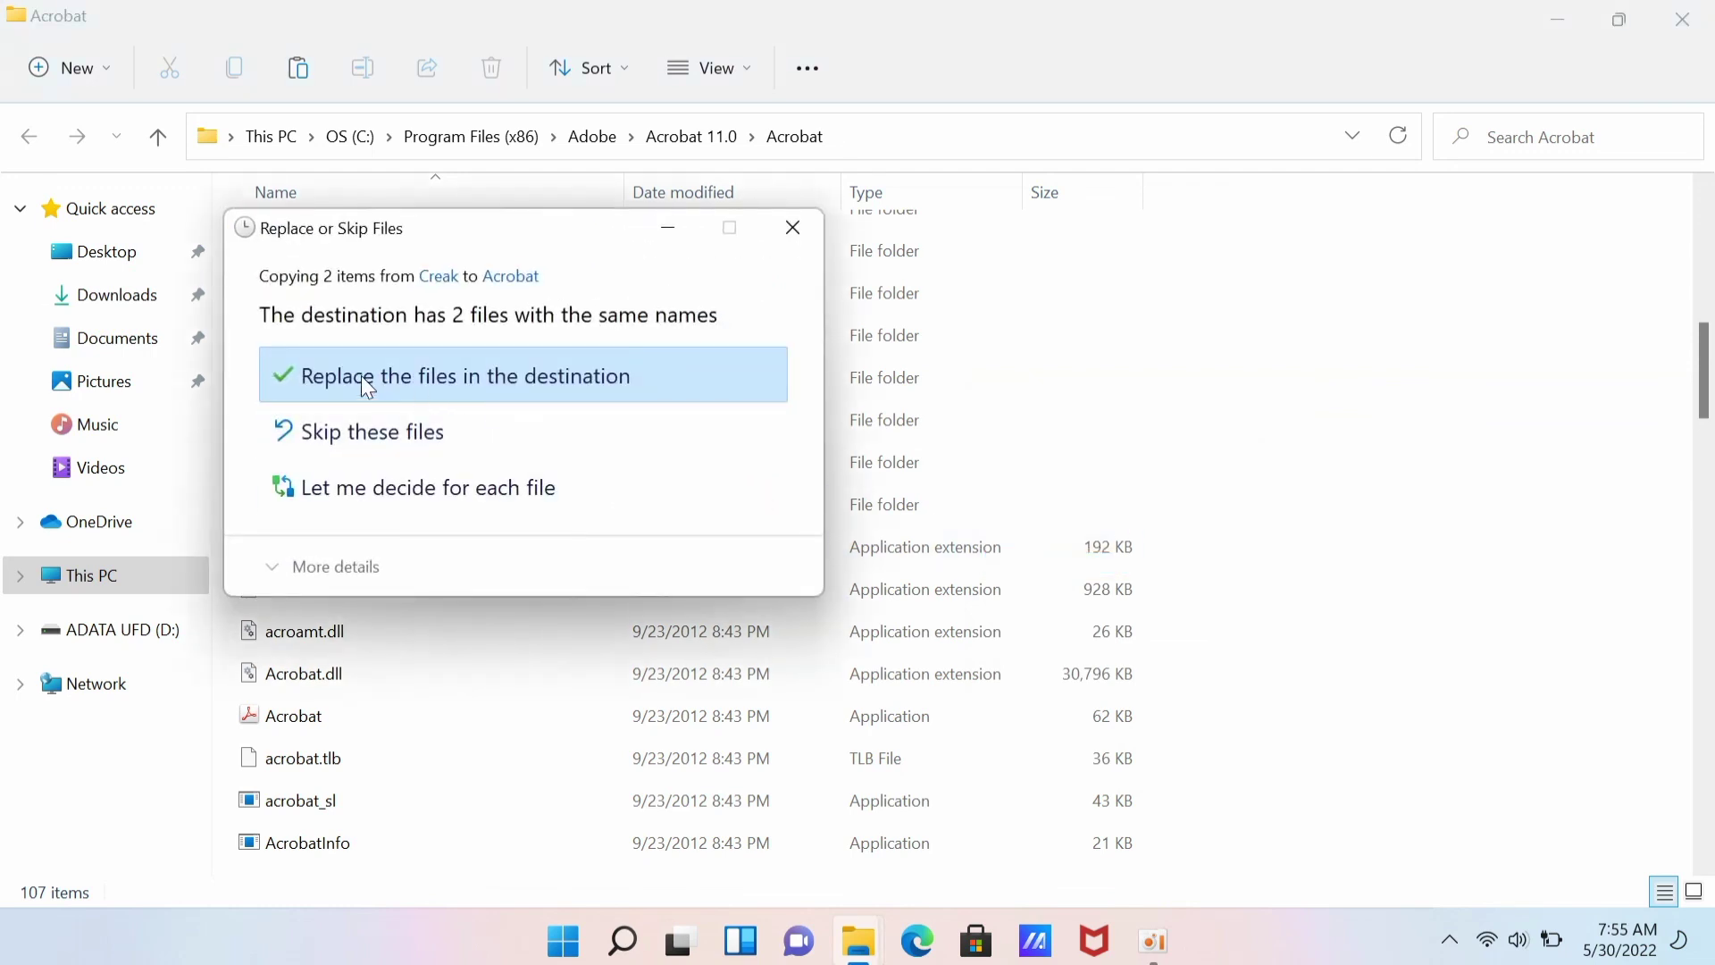
left_click(459, 375)
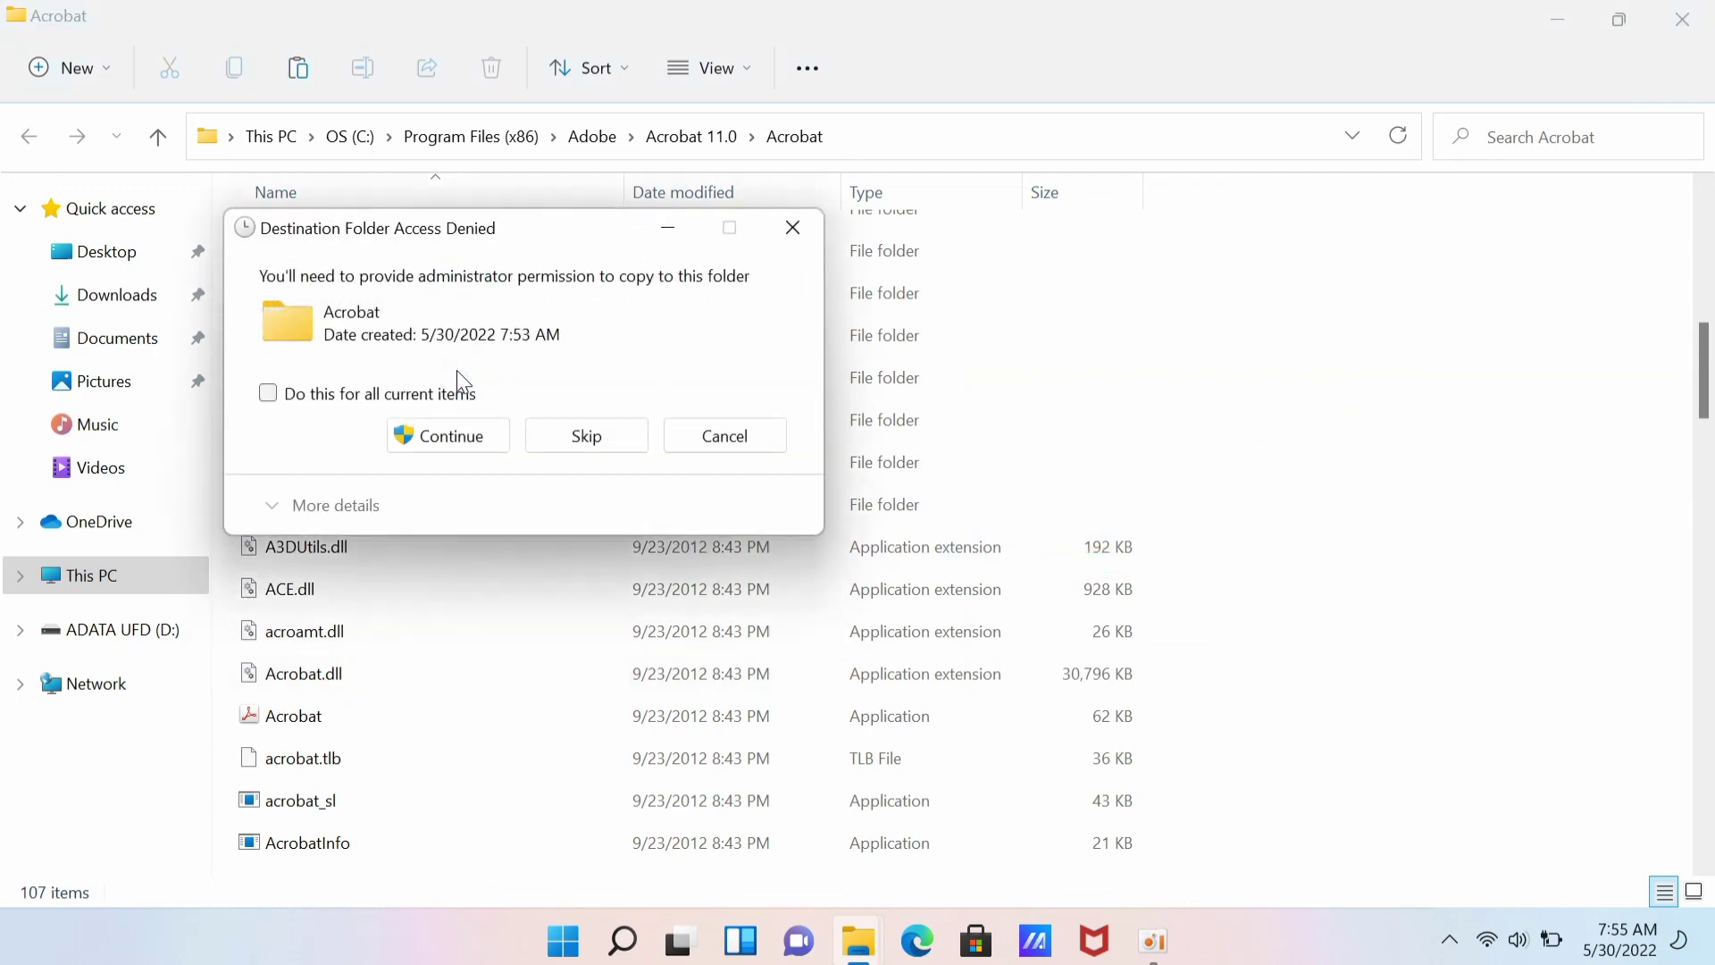
left_click(268, 393)
left_click(451, 438)
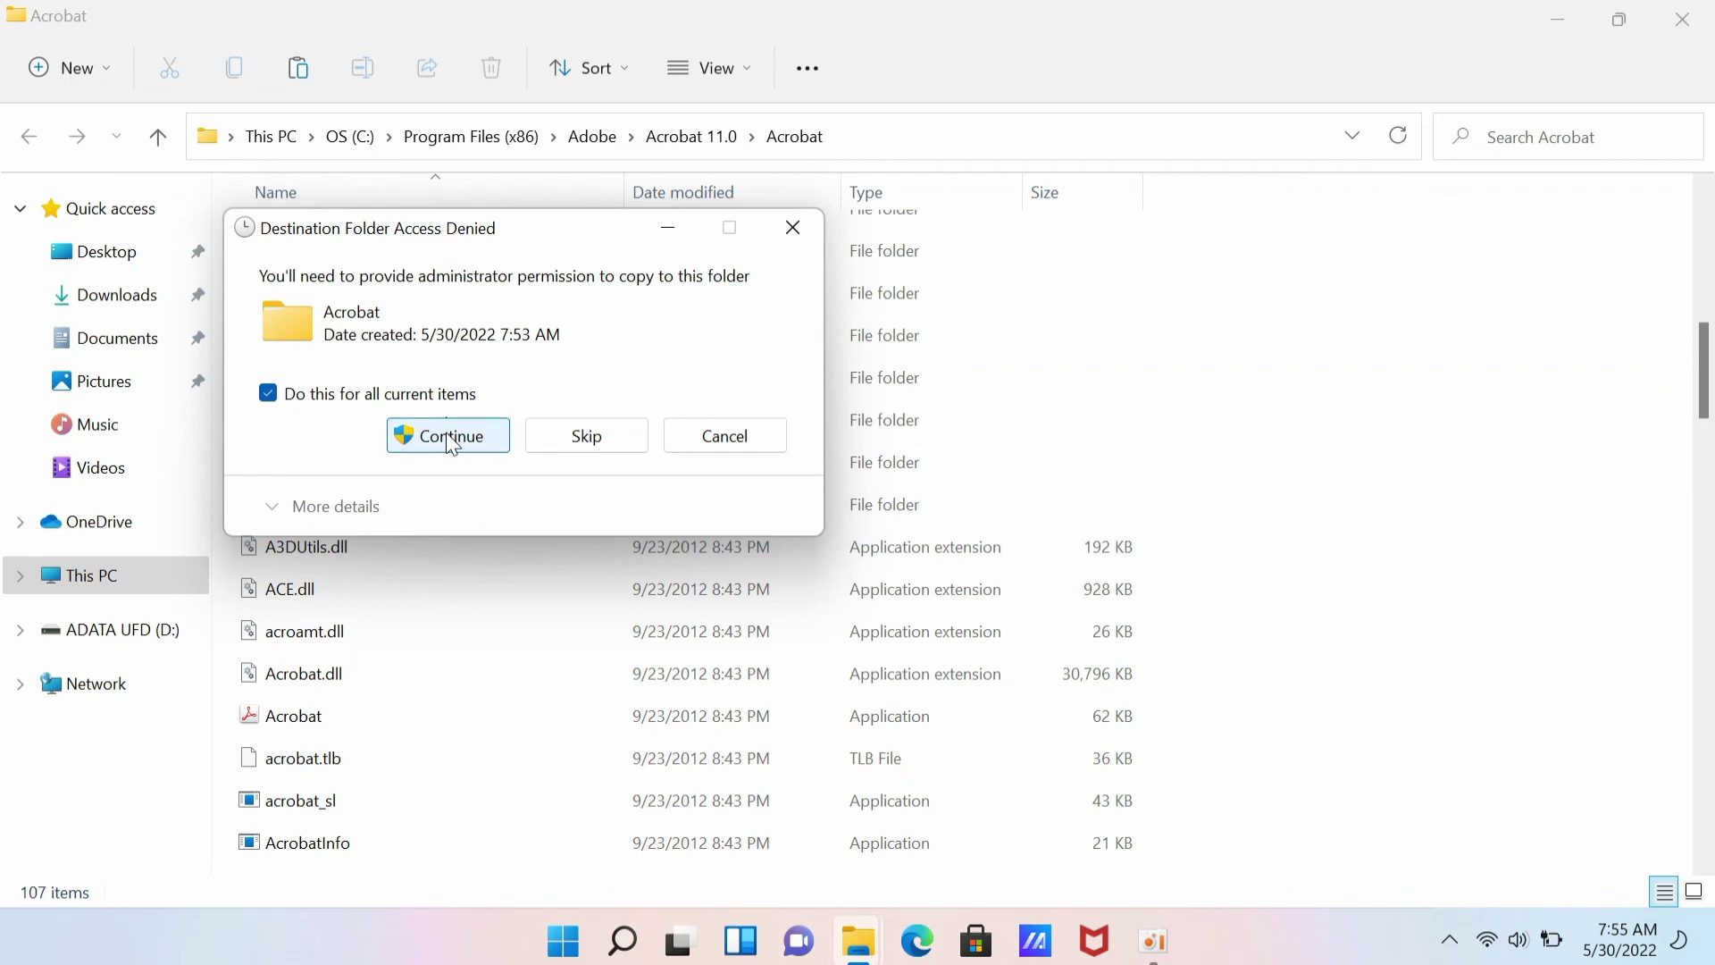